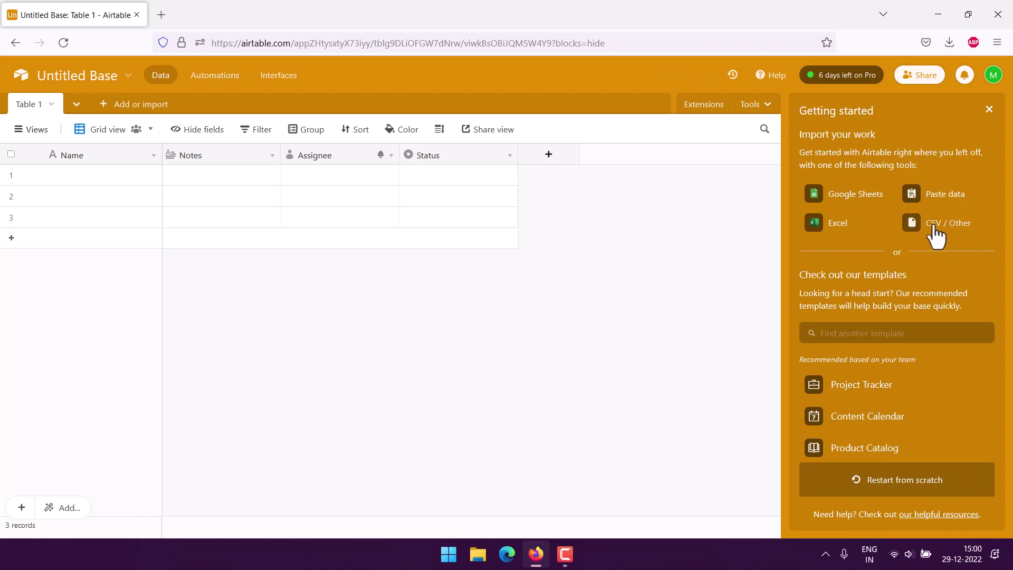
Step: Dismiss the getting-started panels and delete the Notes, Assignee and Status fields from the table
left_click(990, 111)
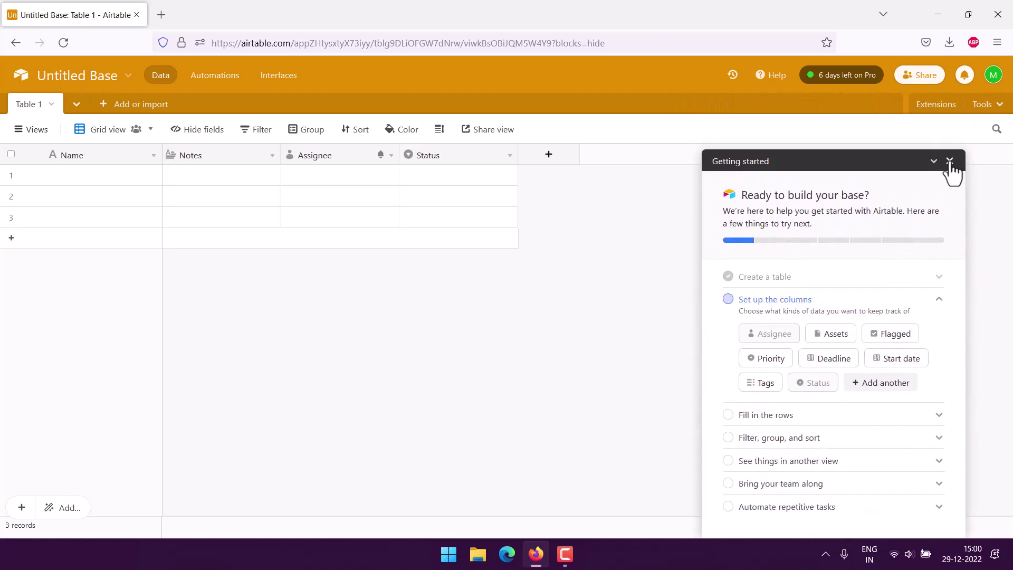
left_click(950, 156)
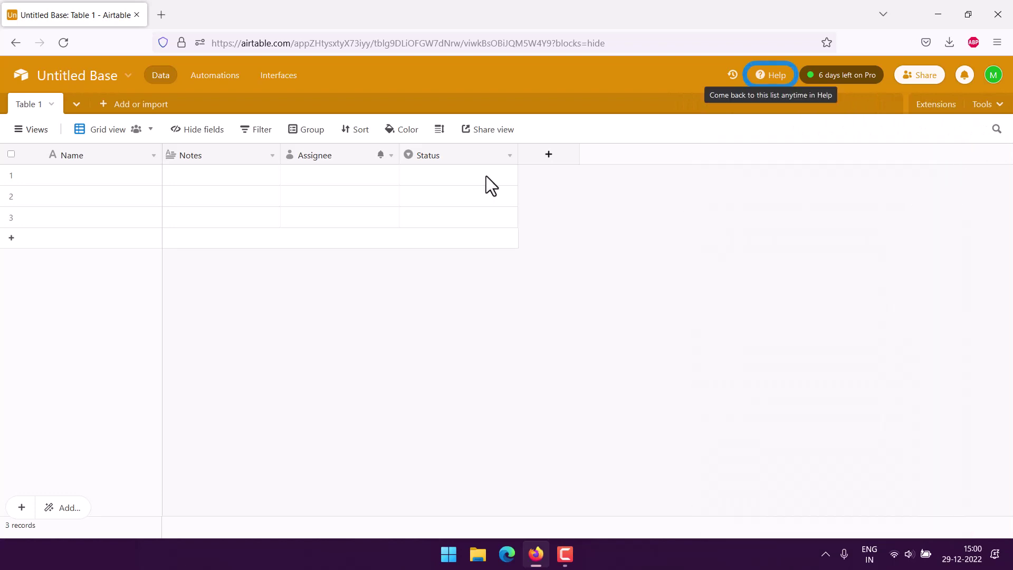
left_click(271, 159)
scroll(240, 448, "down", 1)
left_click(235, 505)
left_click(272, 155)
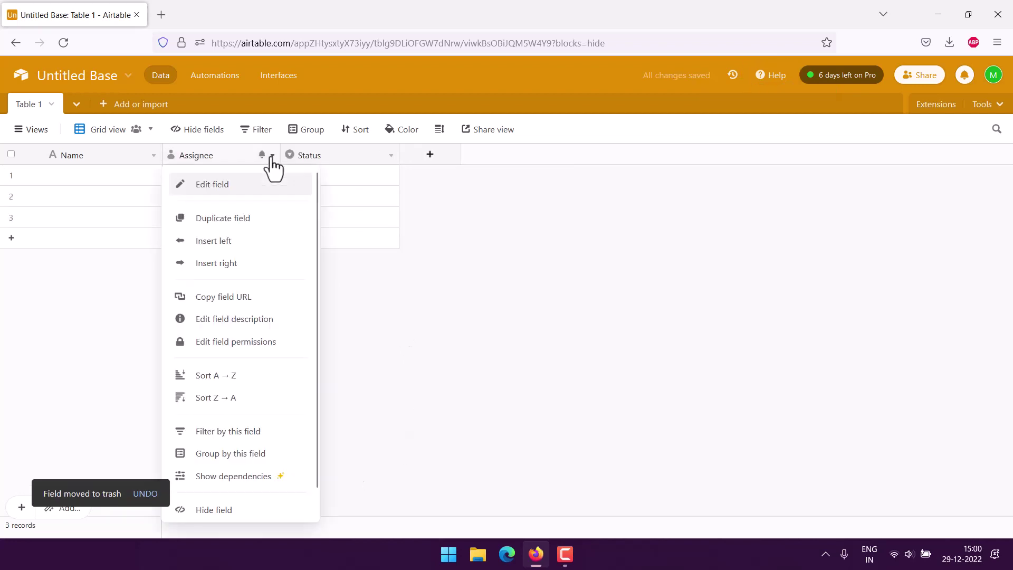
scroll(267, 446, "down", 1)
left_click(232, 505)
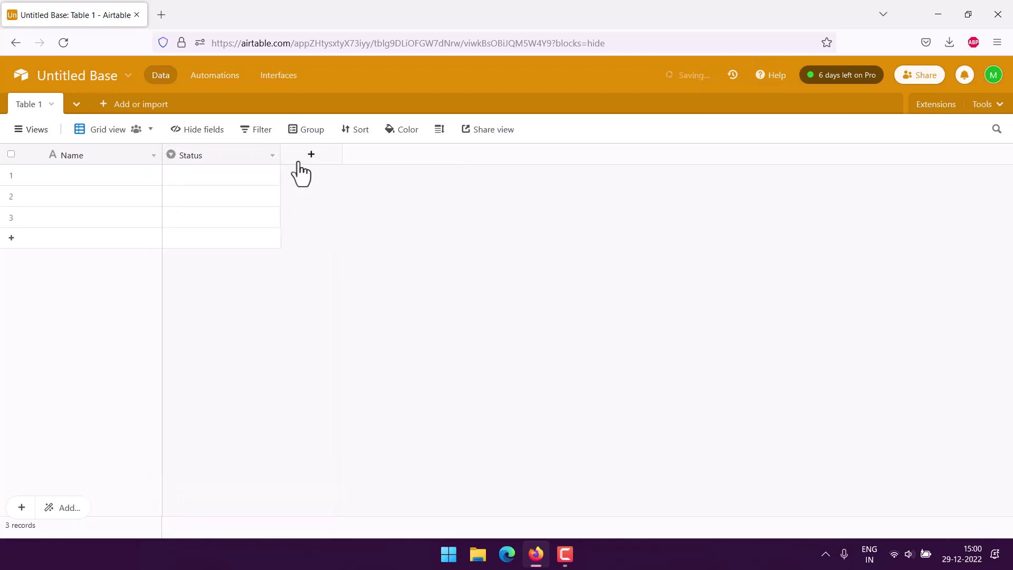
left_click(274, 156)
scroll(251, 362, "down", 1)
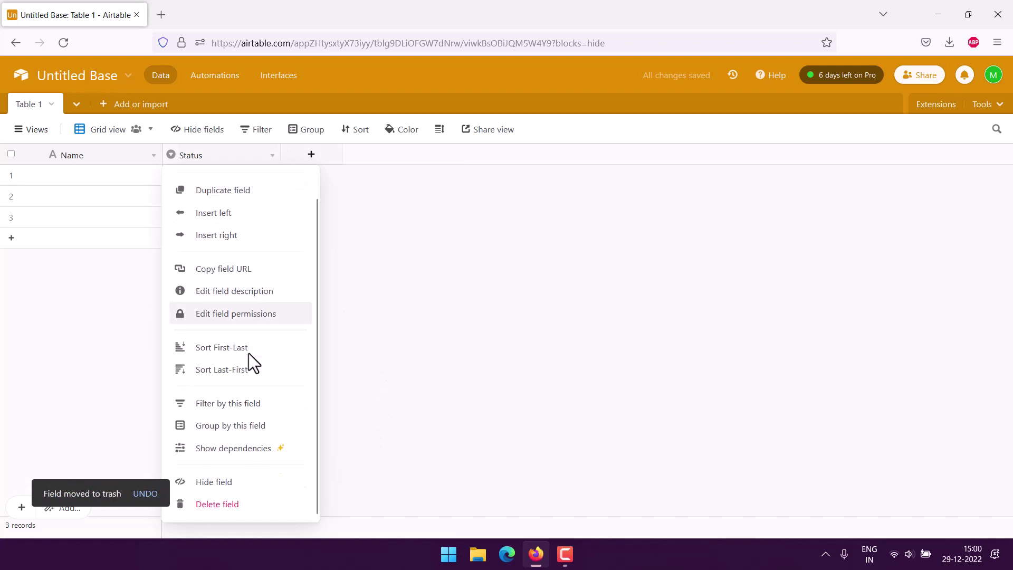
left_click(228, 507)
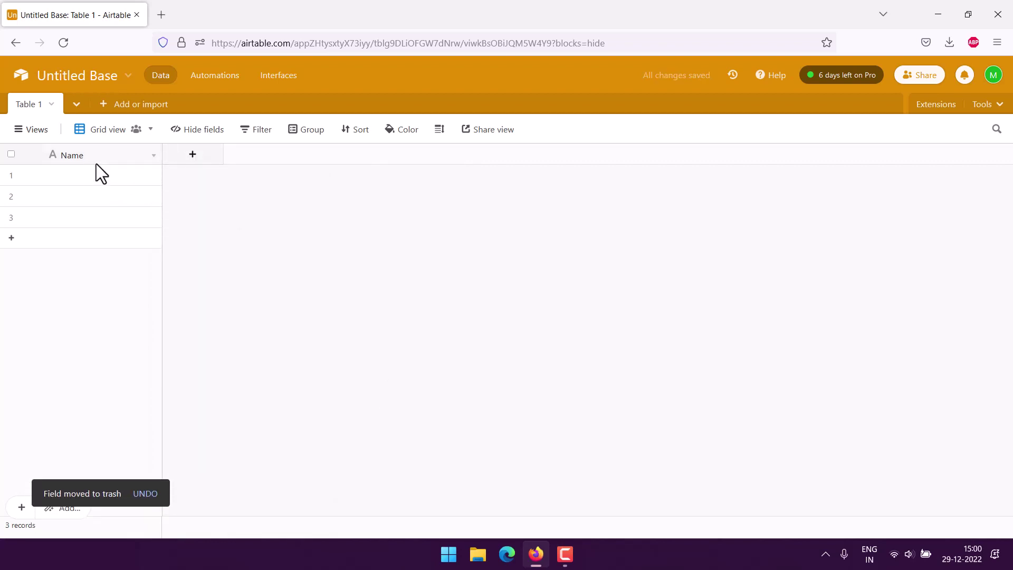
Step: Change the primary Name field to the Autonumber type and rename it No
left_click(154, 157)
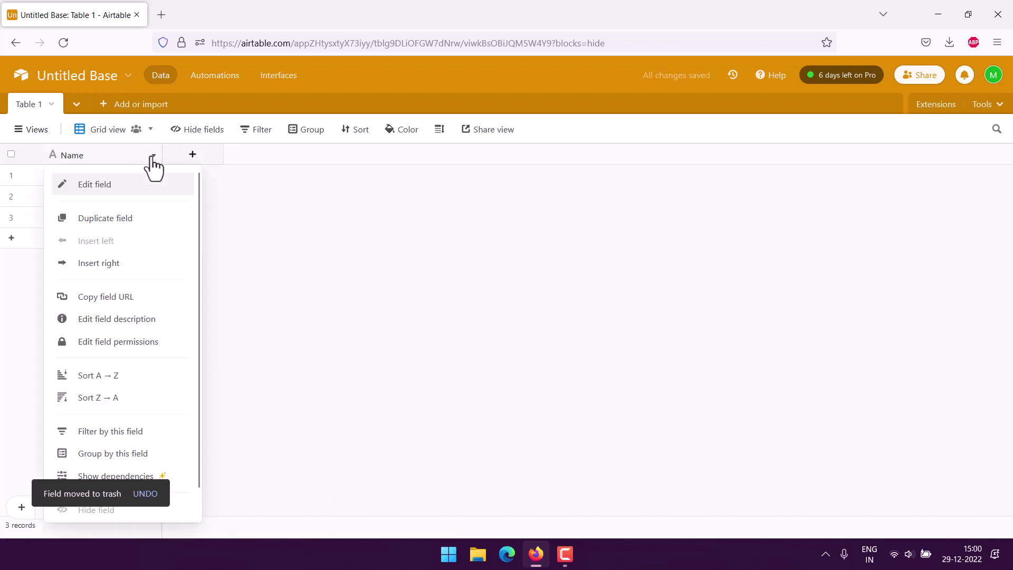
left_click(127, 186)
left_click(151, 263)
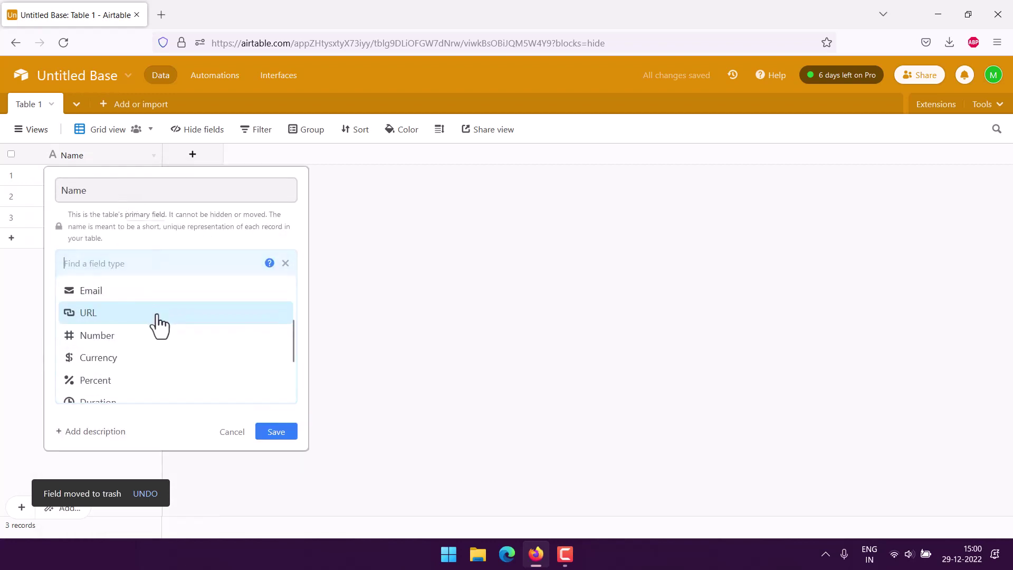
scroll(158, 338, "down", 3)
left_click(152, 365)
left_click_drag(91, 190, 33, 184)
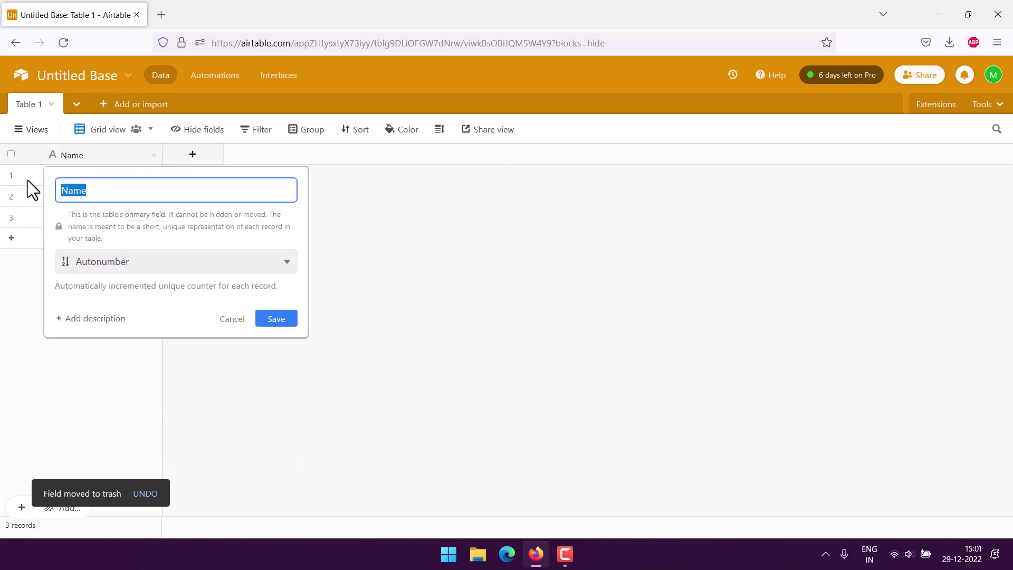
type("No")
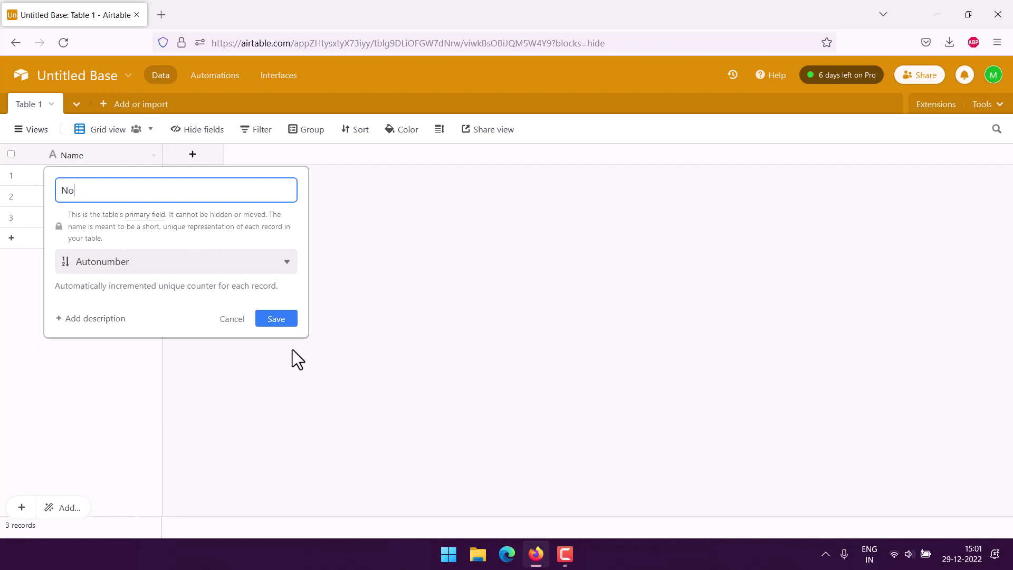
key("Return")
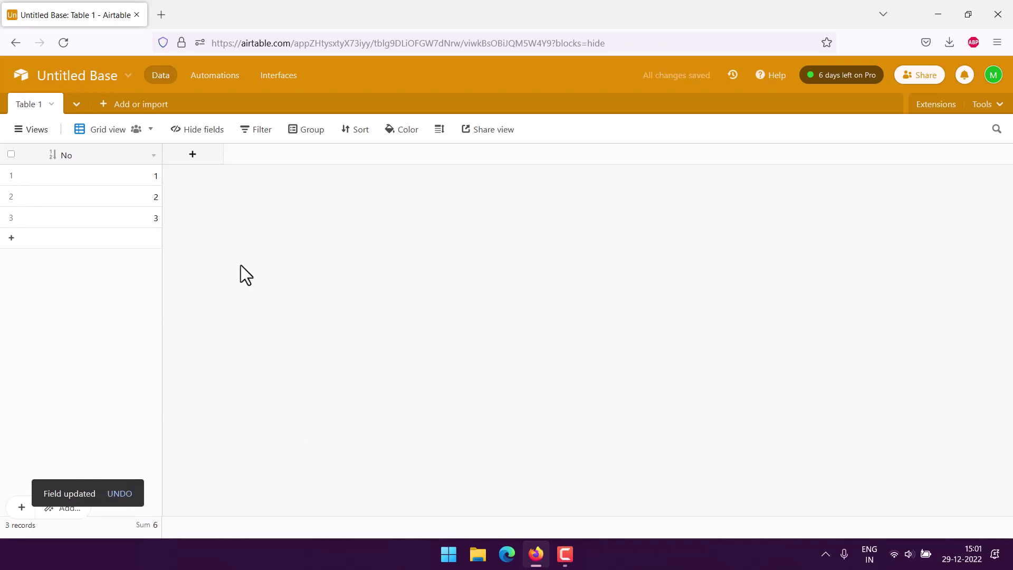
Step: Add a single line text field named Description to the table
left_click(187, 159)
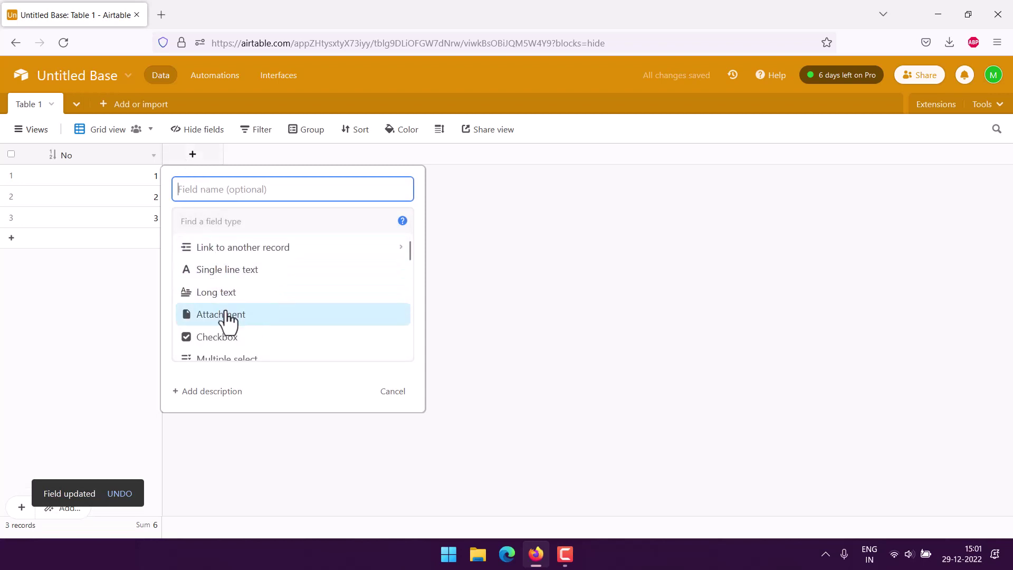
left_click(228, 270)
left_click(224, 191)
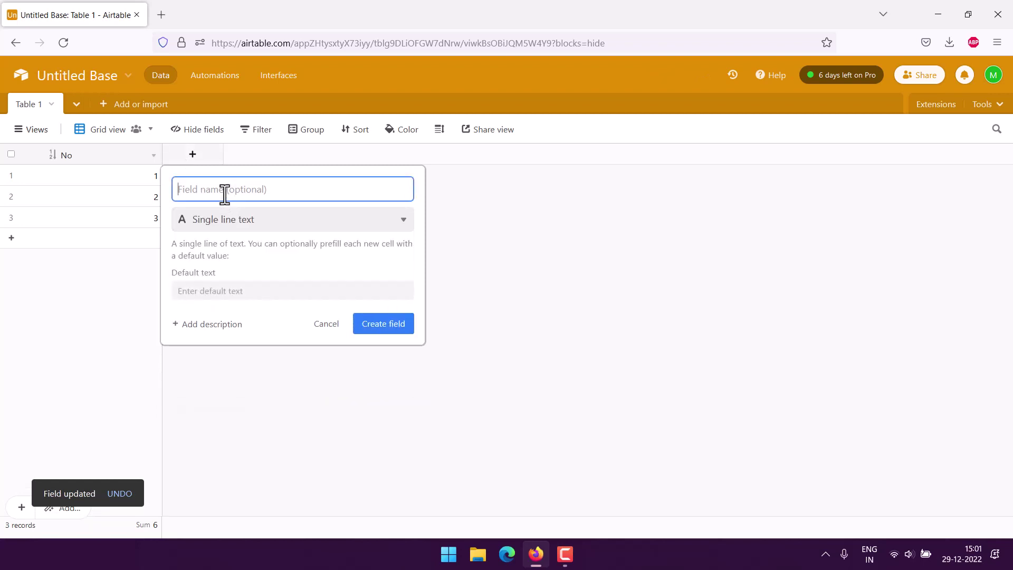
type("Description")
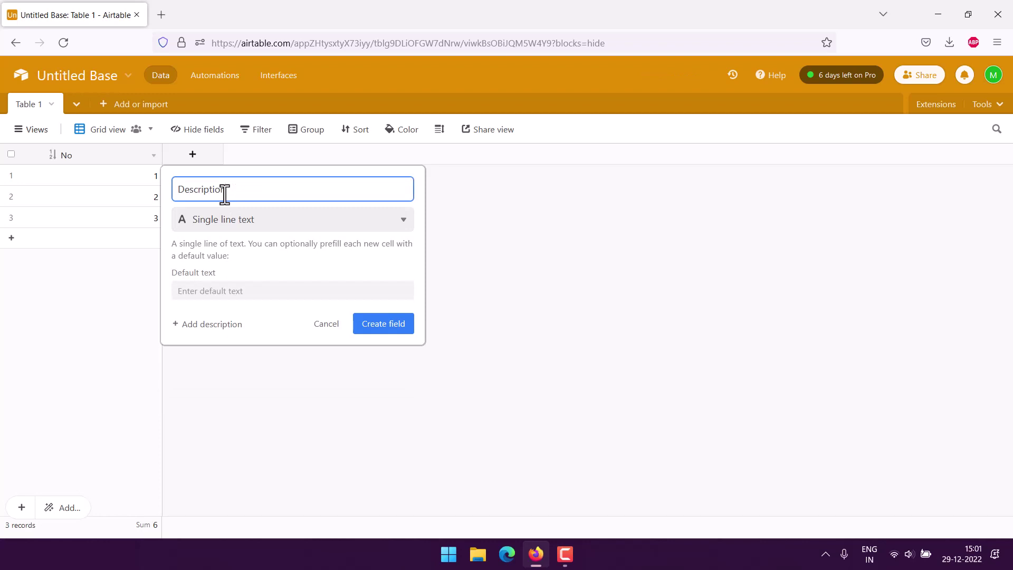
left_click(400, 325)
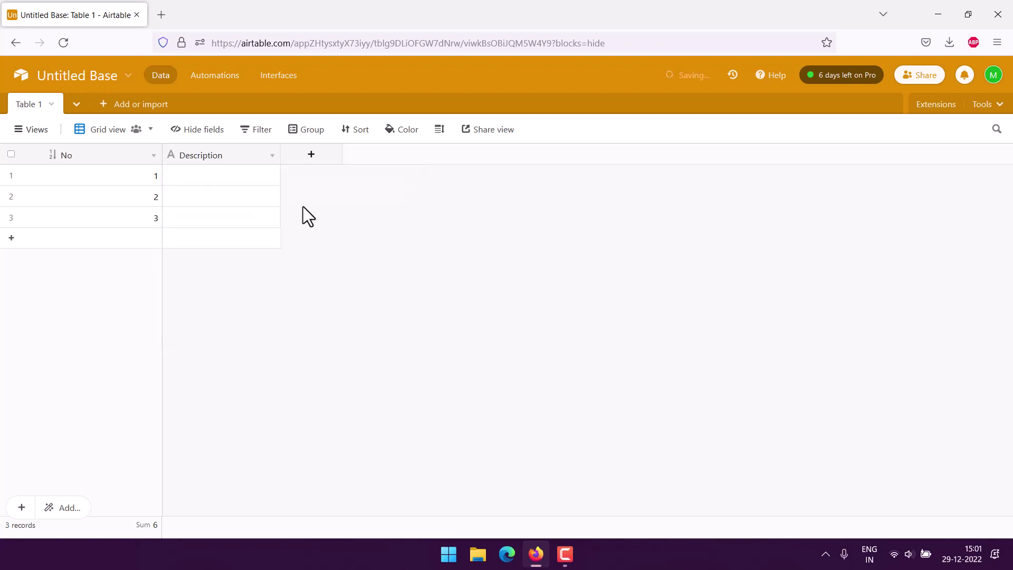
Step: Start a new field named Category with the Multiple select type
left_click(315, 159)
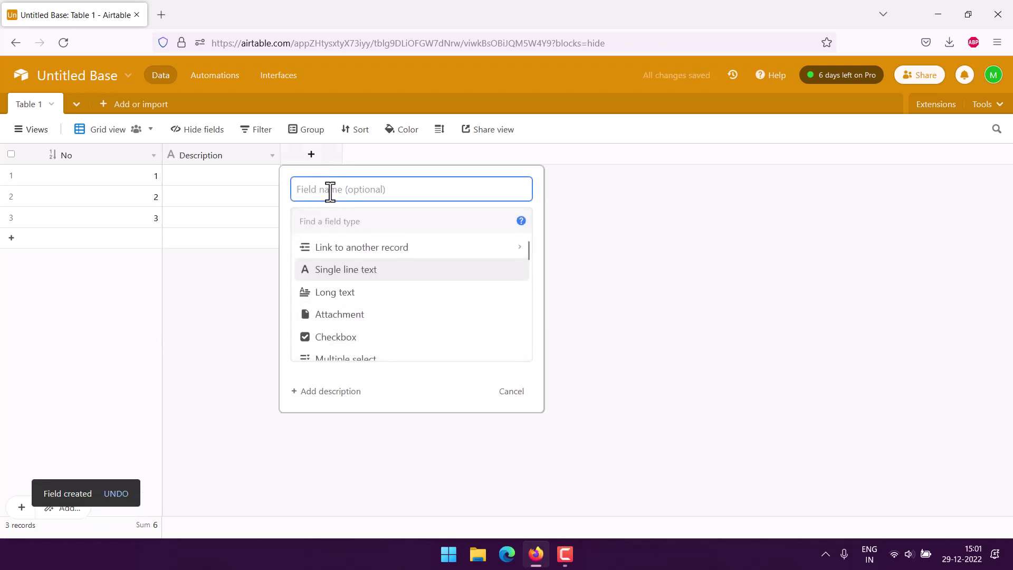
type("Category")
scroll(448, 290, "down", 3)
left_click(359, 291)
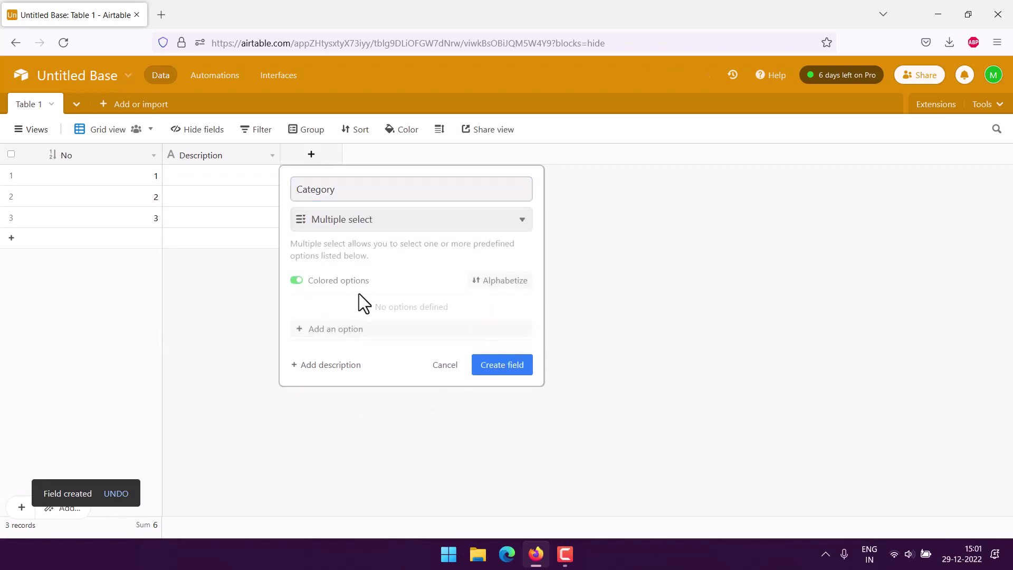
Step: Add the options Transport, Lodging, Food, Entertainment and Other, and create the Category field
left_click(355, 328)
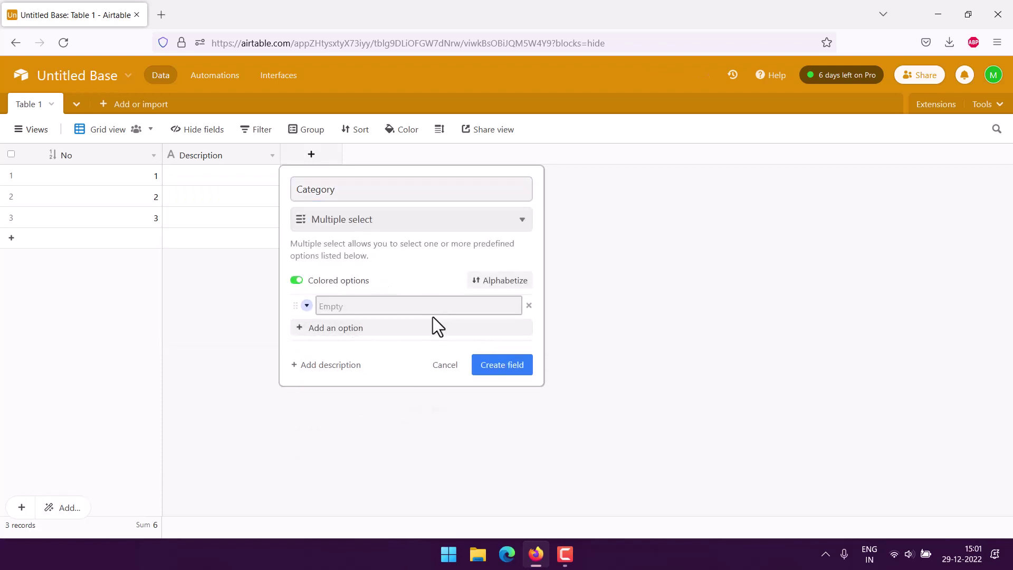
type("Transport")
left_click(387, 329)
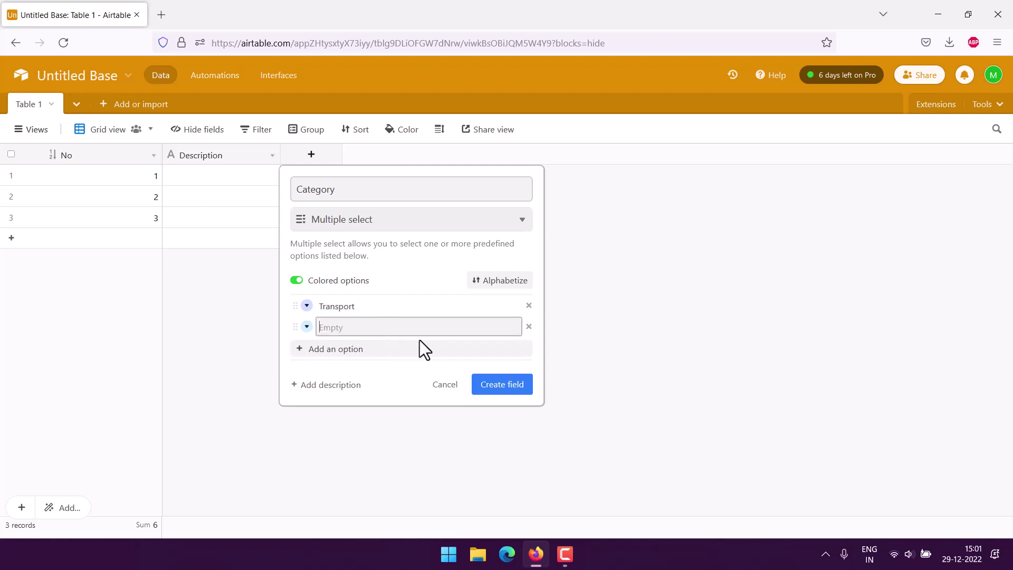
type("Lodging")
left_click(390, 347)
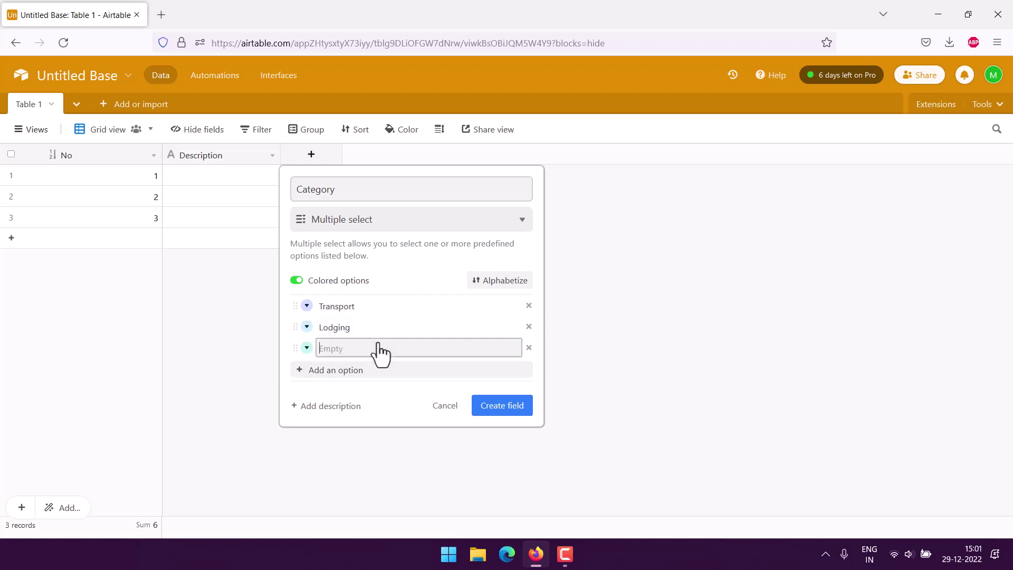
type("Food")
left_click(380, 375)
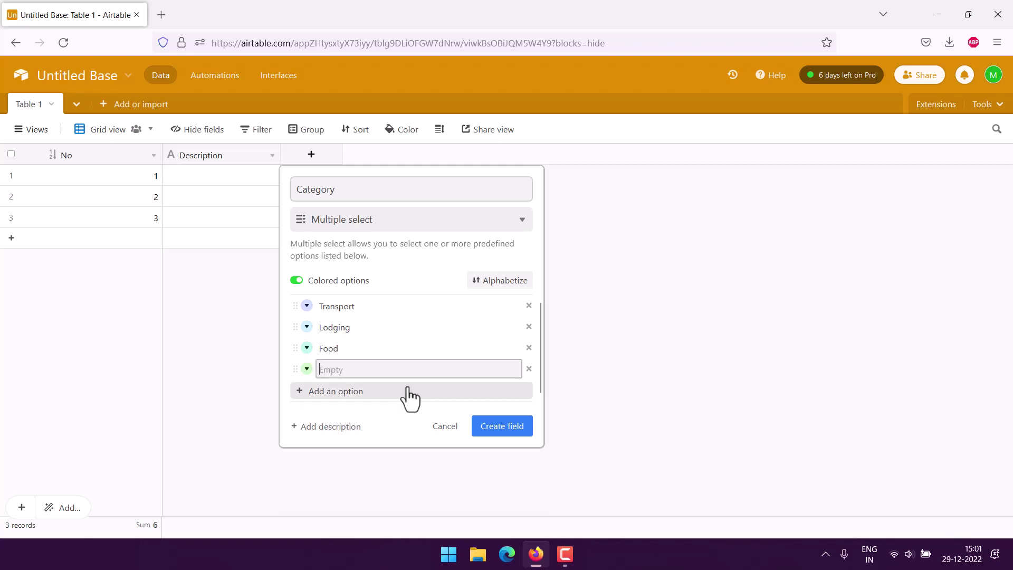
type("Entertainment")
left_click(401, 391)
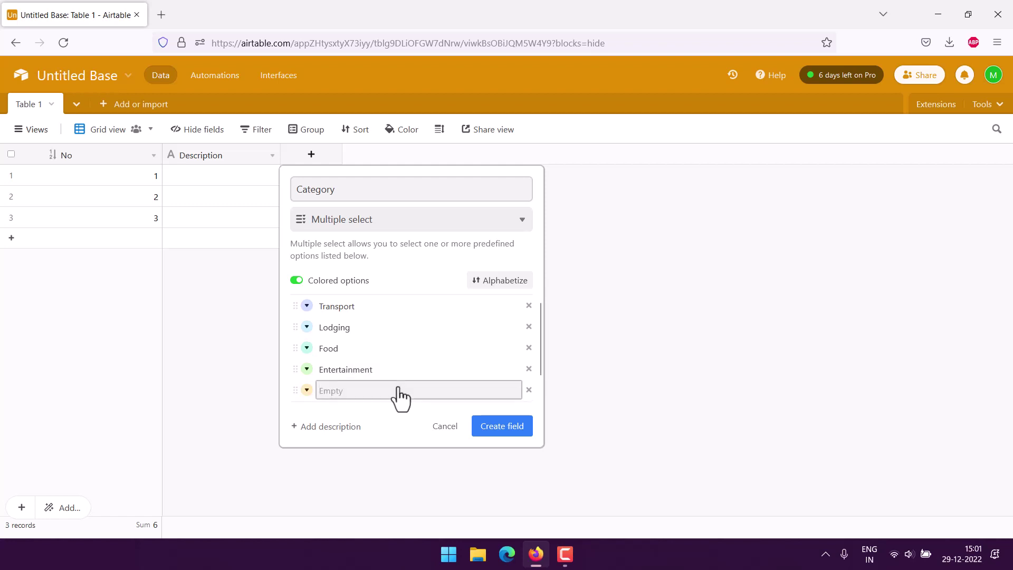
type("Other")
left_click(506, 432)
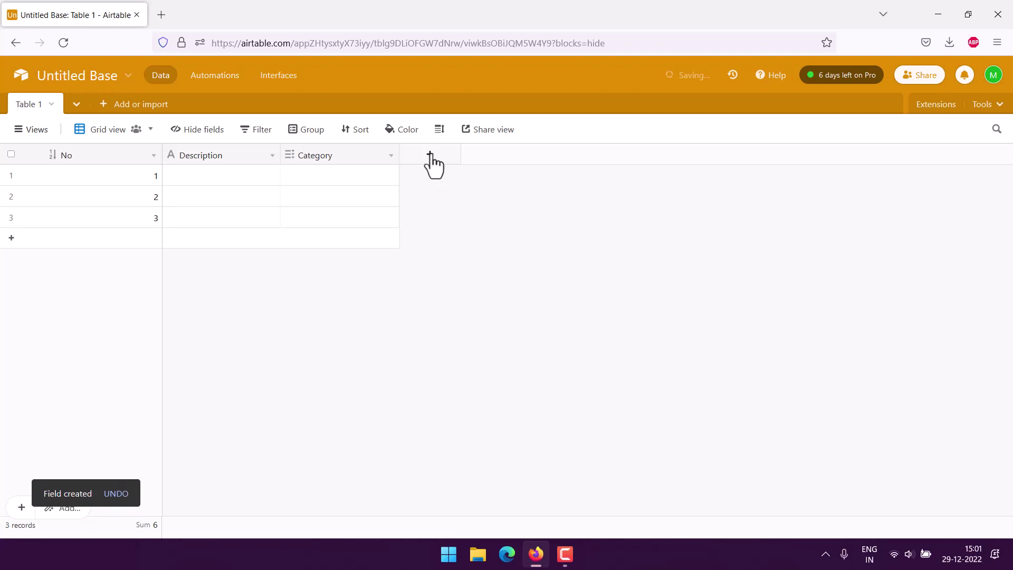
Step: Add a Number field named Quantity with the Integer format
left_click(430, 154)
type("q")
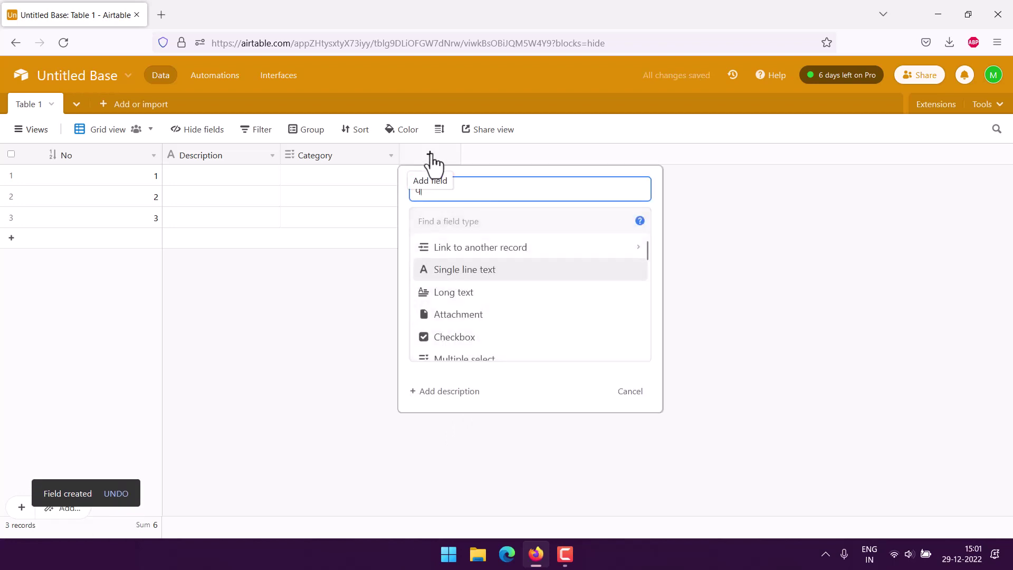
key("BackSpace")
type("Quantity")
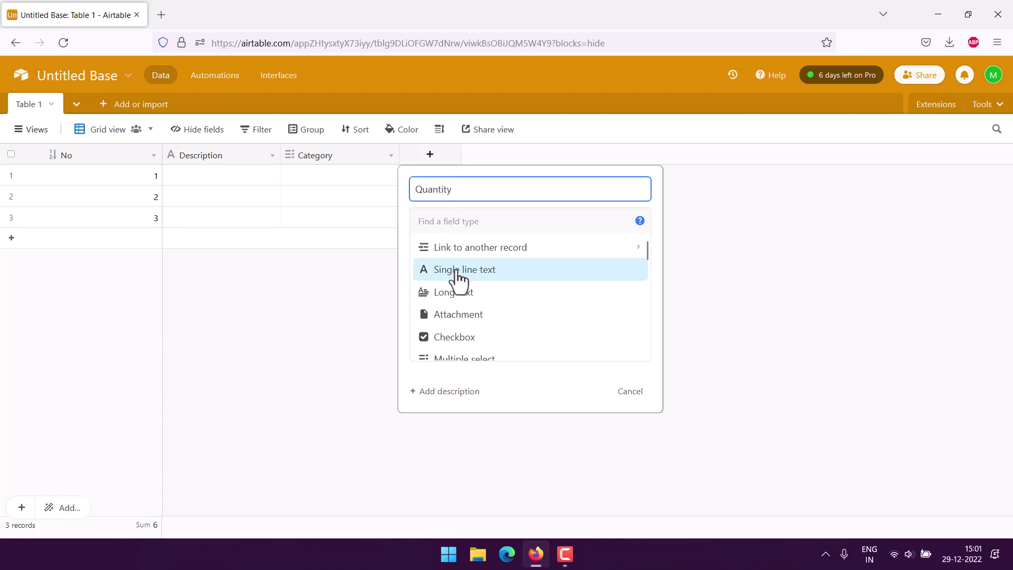
scroll(539, 306, "down", 10)
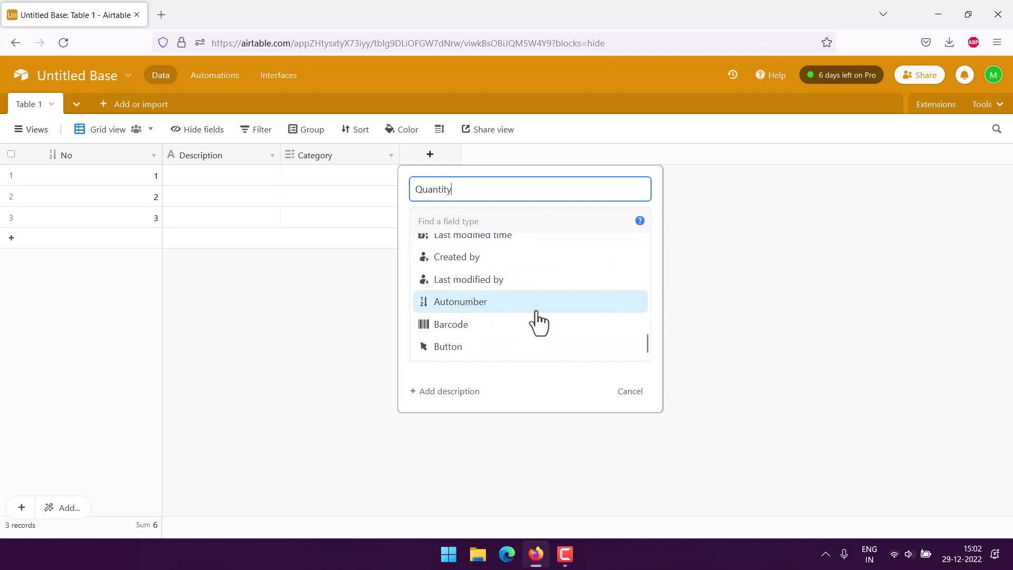
scroll(544, 305, "up", 5)
scroll(549, 307, "up", 3)
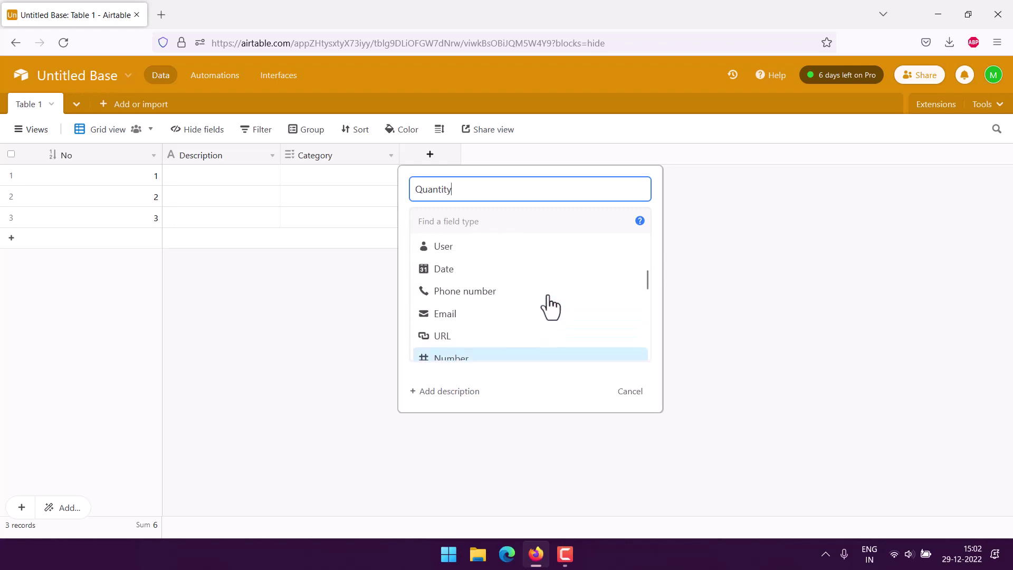
left_click(454, 354)
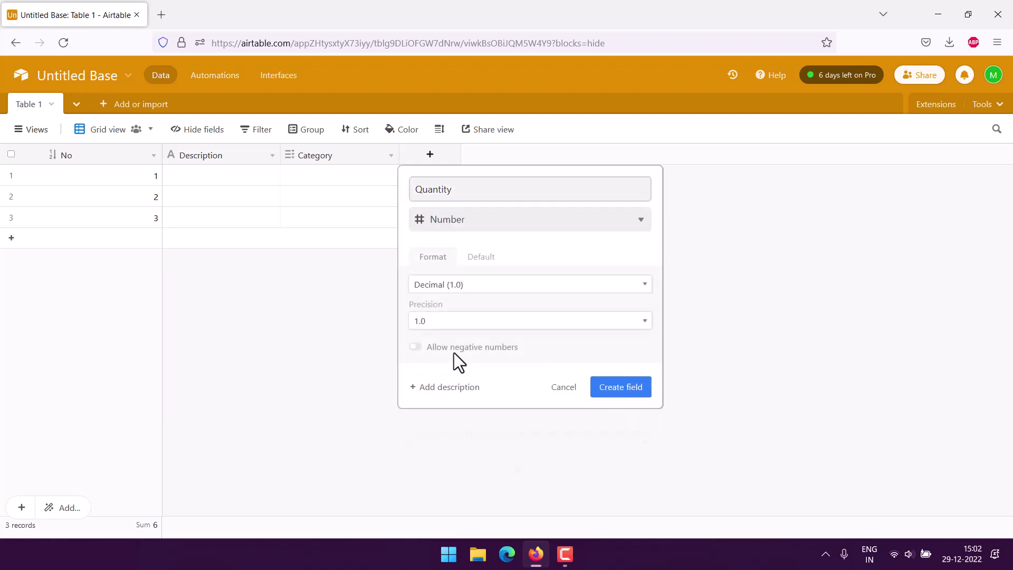
left_click(454, 285)
left_click(449, 323)
left_click(598, 353)
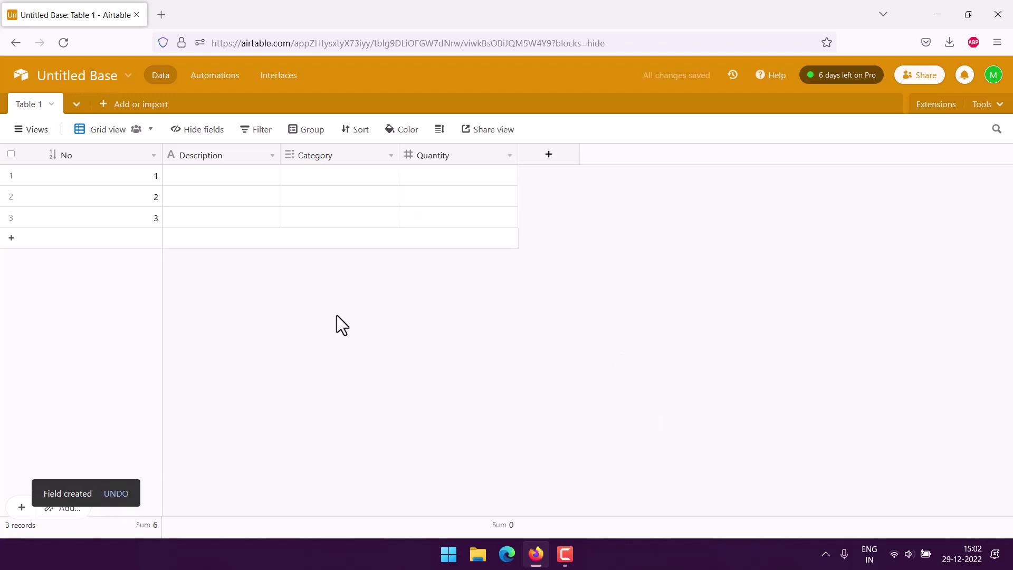
Step: Add a Number field named Unit with the Integer format to the table
left_click(549, 158)
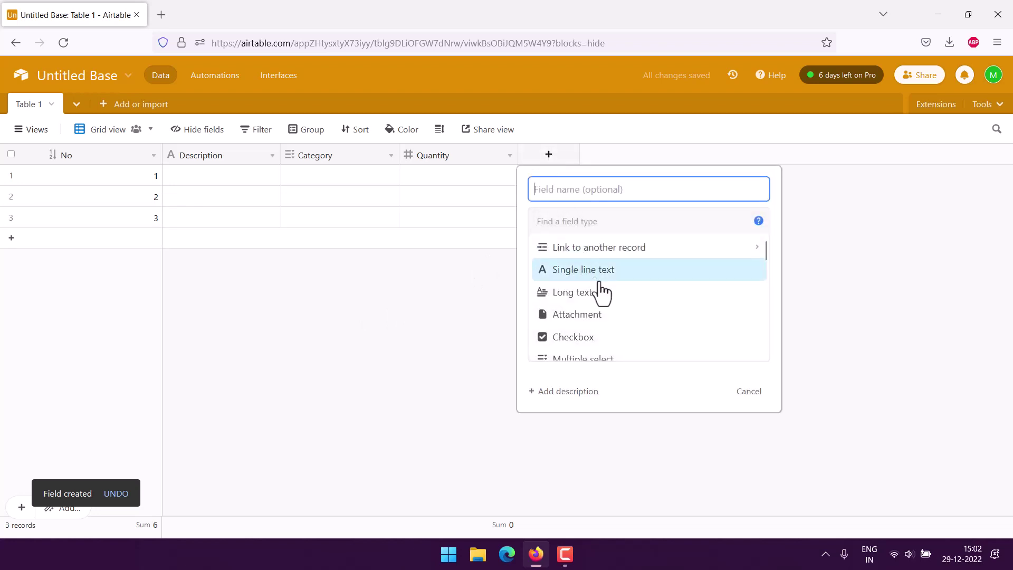
scroll(602, 293, "down", 3)
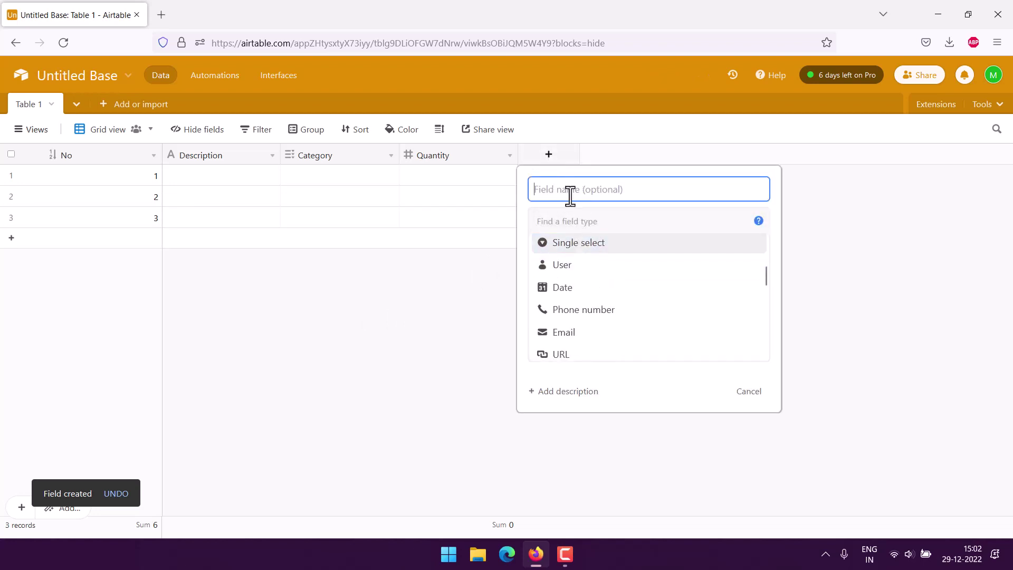
type("Unit")
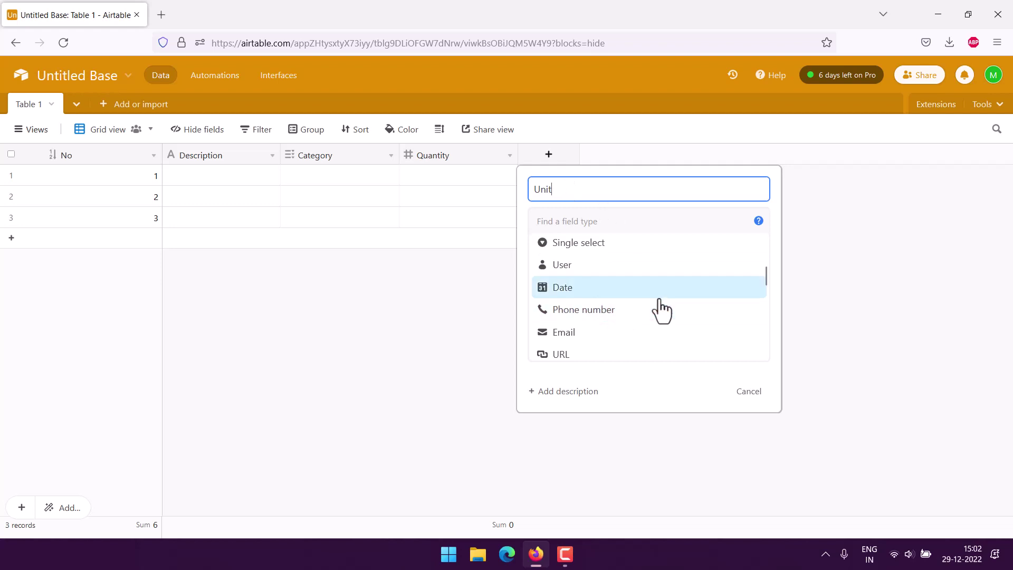
scroll(645, 283, "down", 3)
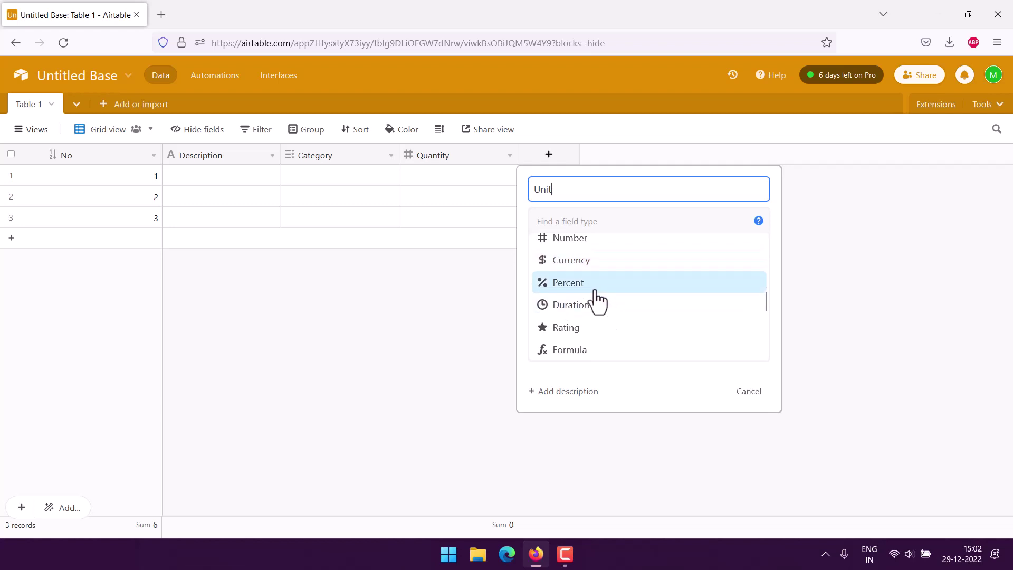
left_click(578, 244)
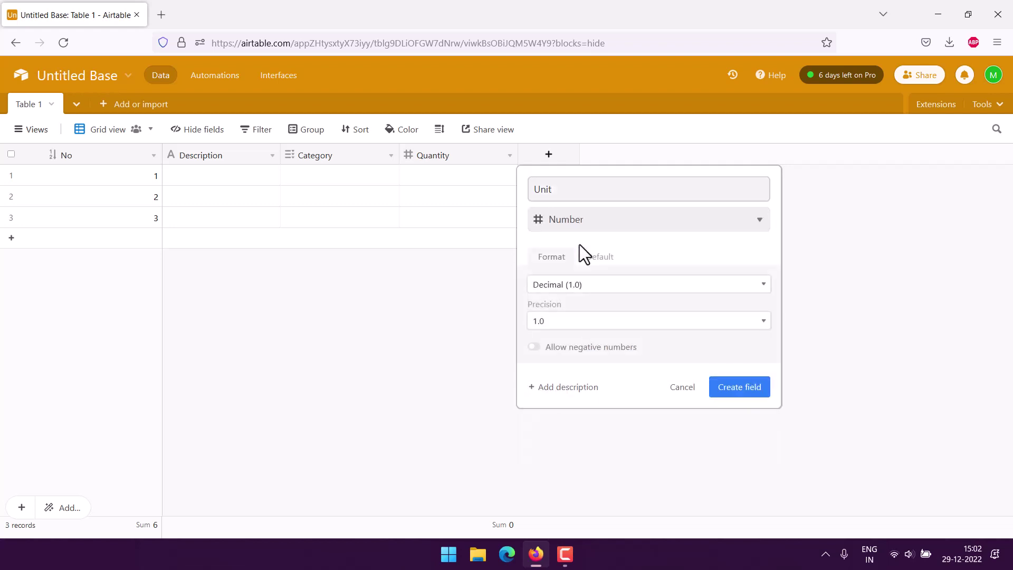
left_click(576, 287)
left_click(568, 323)
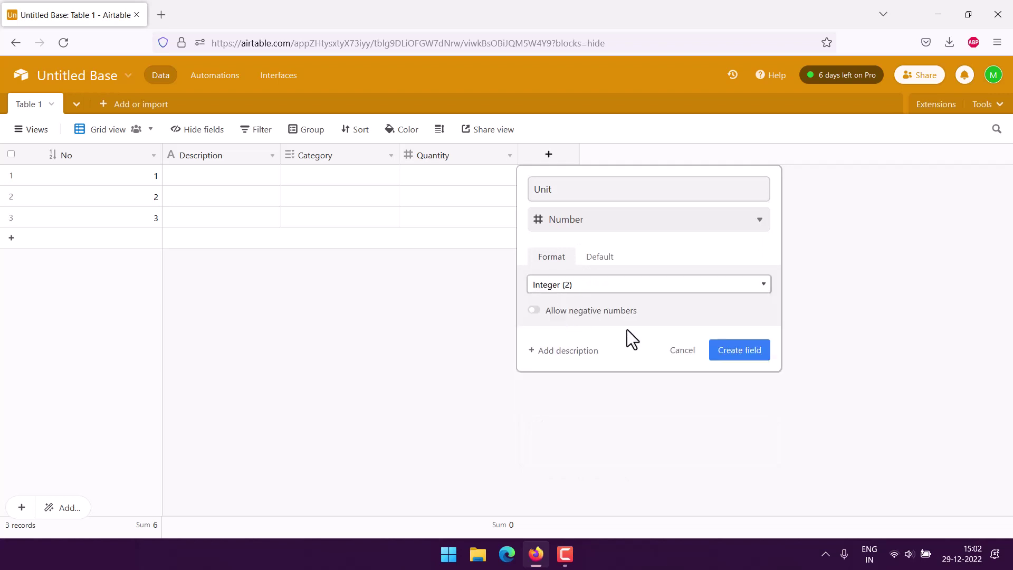
left_click(738, 350)
Step: Add a Number field named Amount with the Integer format after the Unit field
left_click(668, 155)
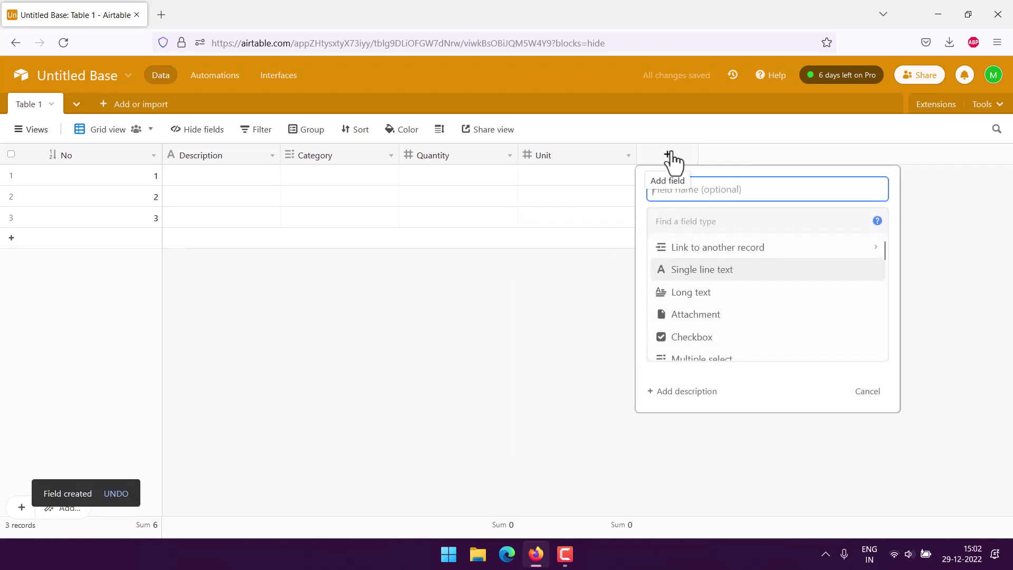
type("Amoun")
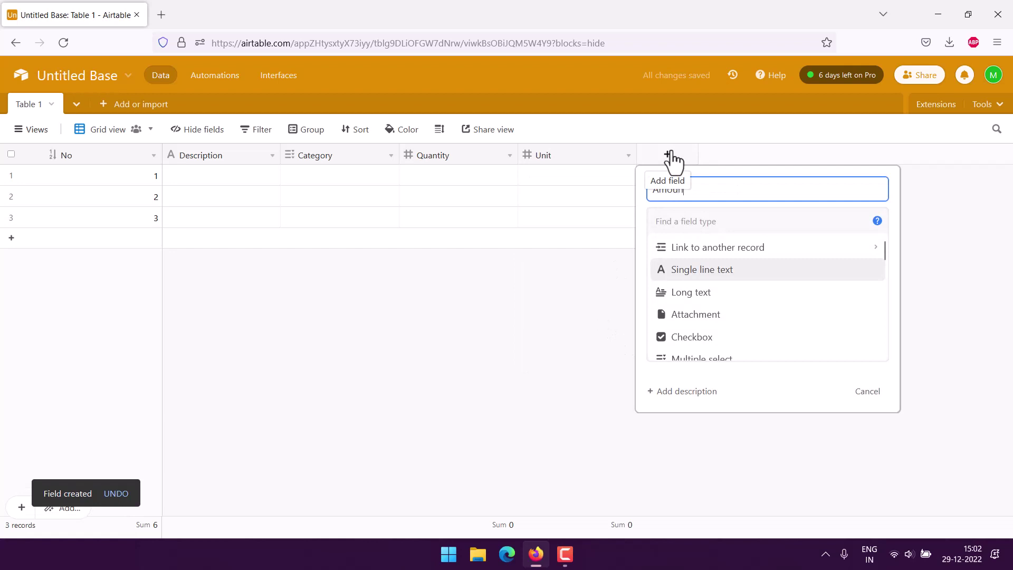
type("t")
scroll(779, 289, "down", 2)
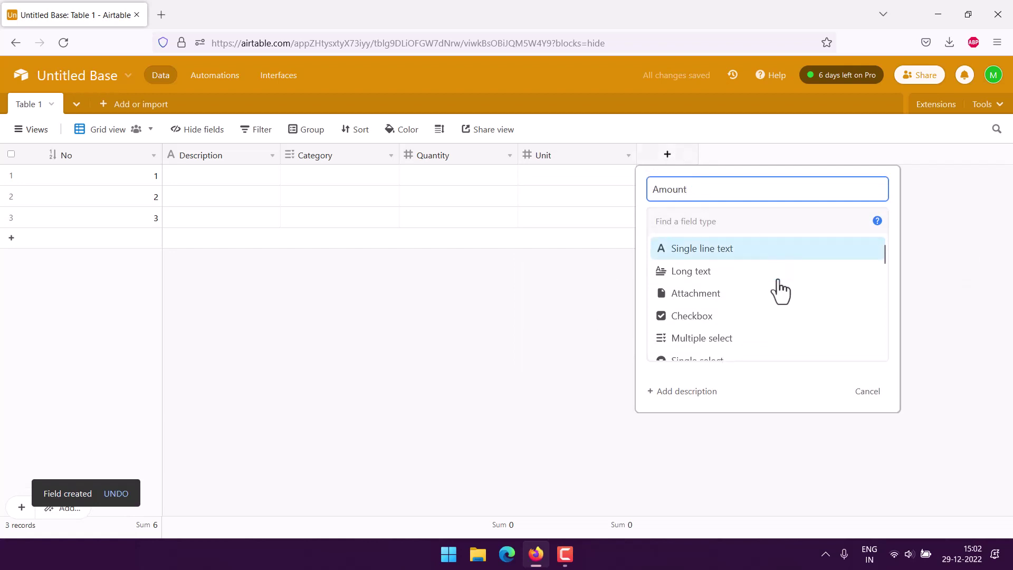
scroll(781, 290, "down", 2)
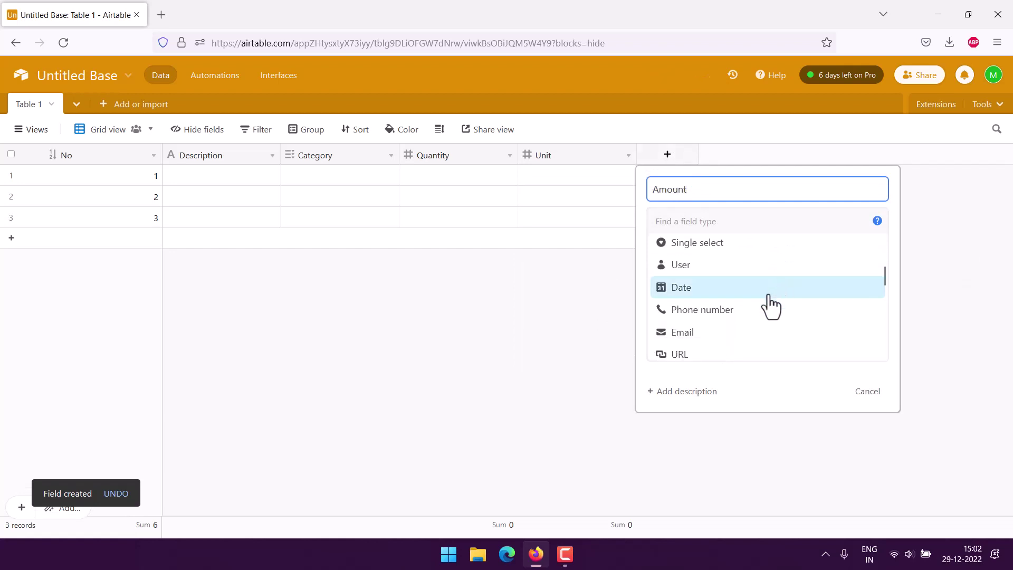
scroll(769, 303, "down", 2)
left_click(766, 309)
left_click(697, 285)
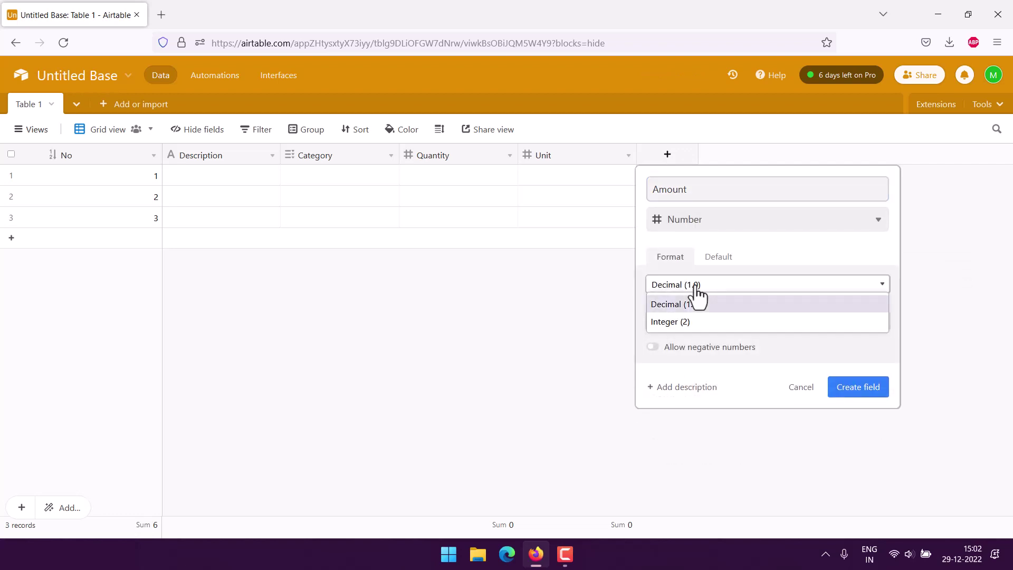
left_click(677, 319)
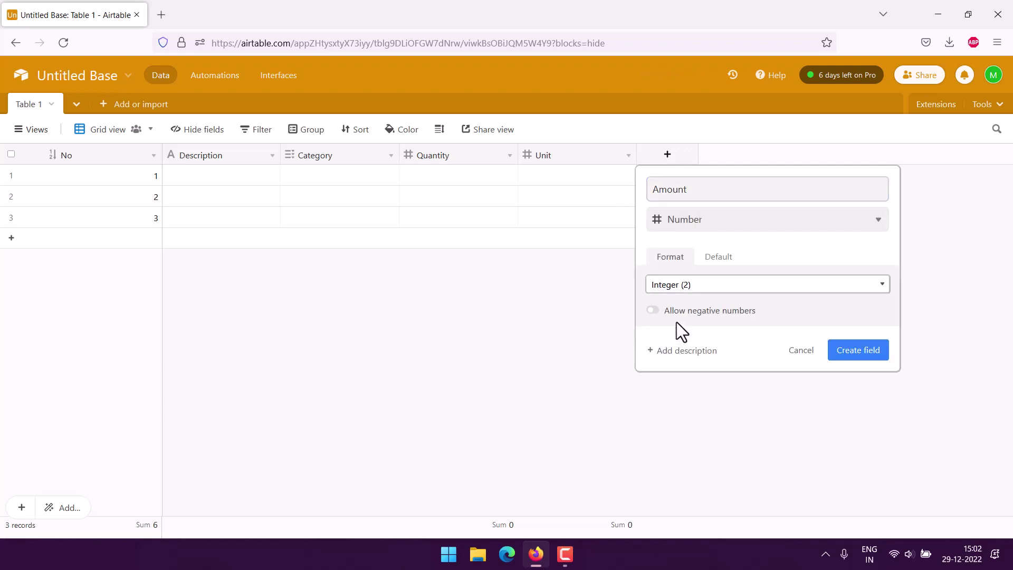
left_click(863, 353)
Step: Edit the Amount field and change its type to Formula
left_click(687, 172)
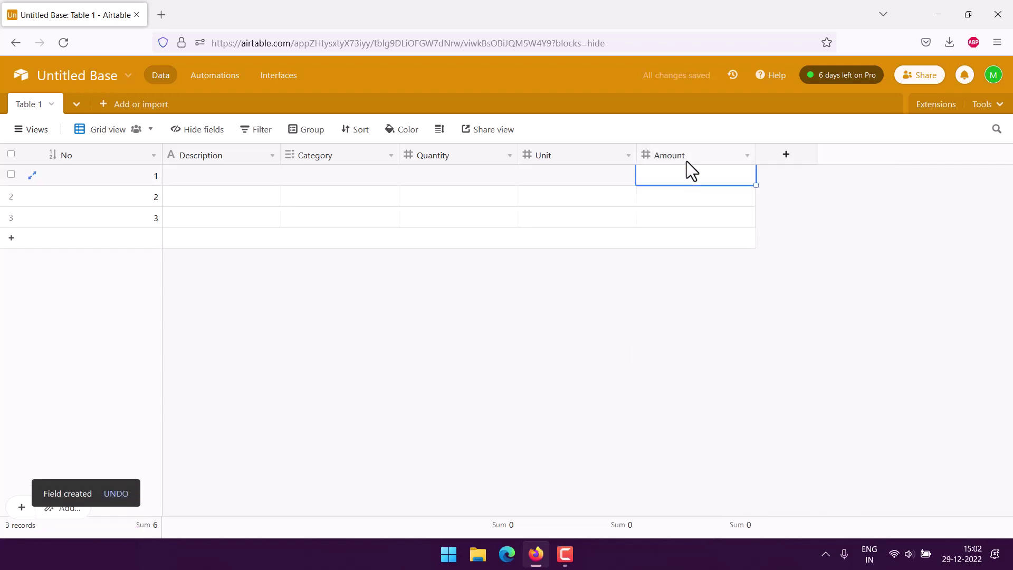
double_click(687, 159)
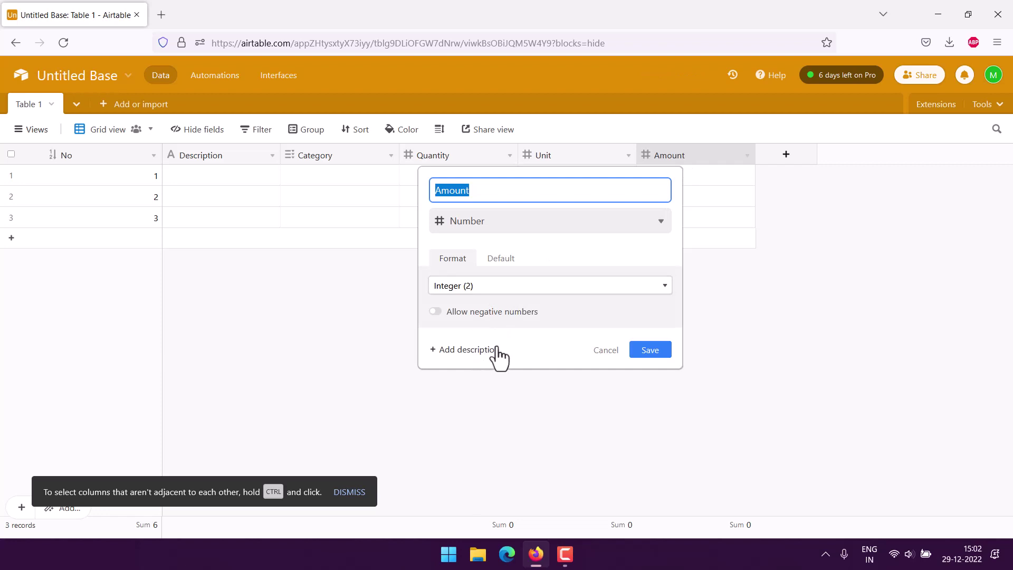
left_click(486, 228)
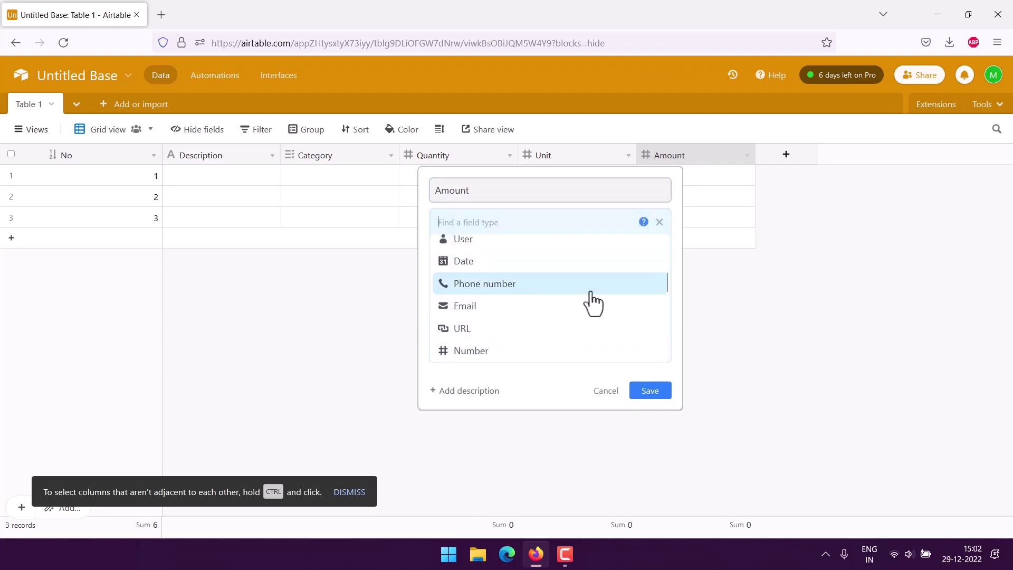
scroll(592, 303, "down", 5)
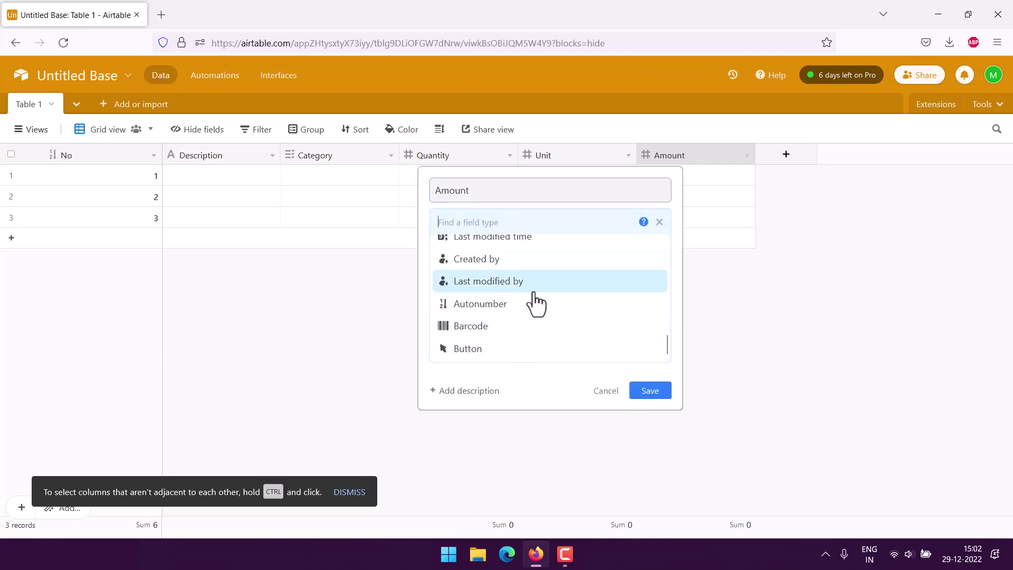
scroll(535, 302, "up", 2)
scroll(529, 302, "up", 4)
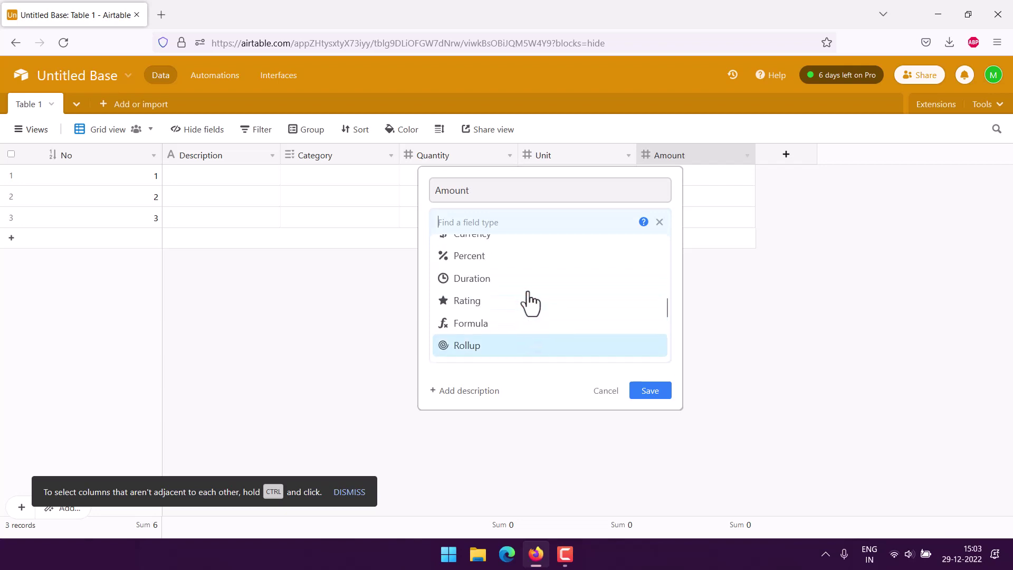
left_click(487, 330)
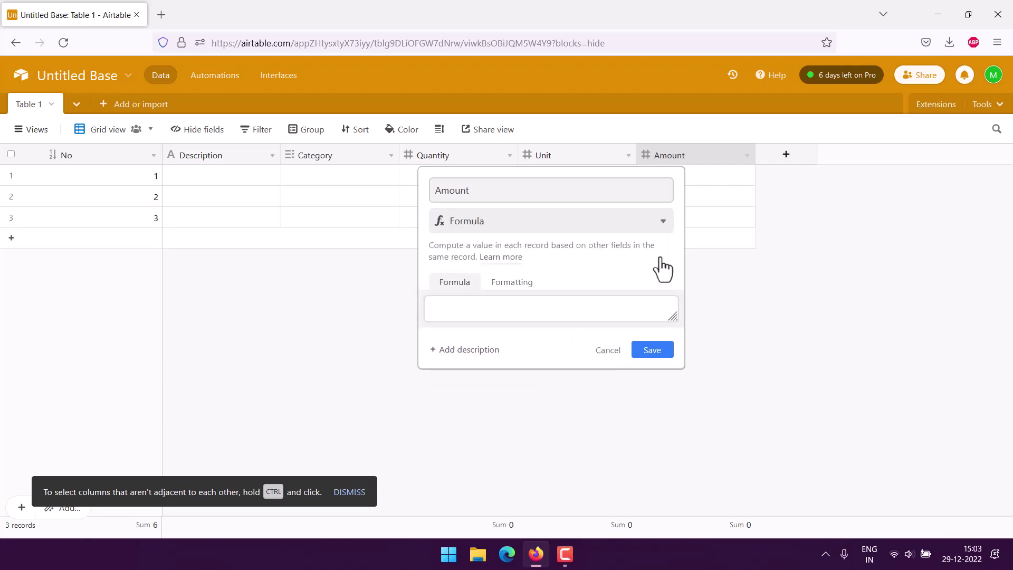
Step: Enter the formula Quantity*Unit for the Amount field and save the field
left_click(488, 307)
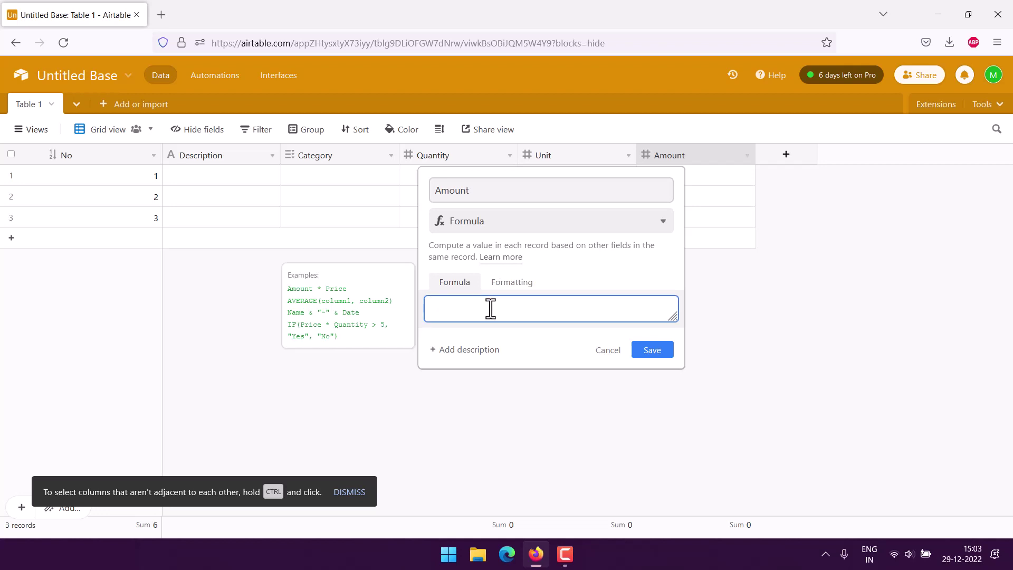
type("amount")
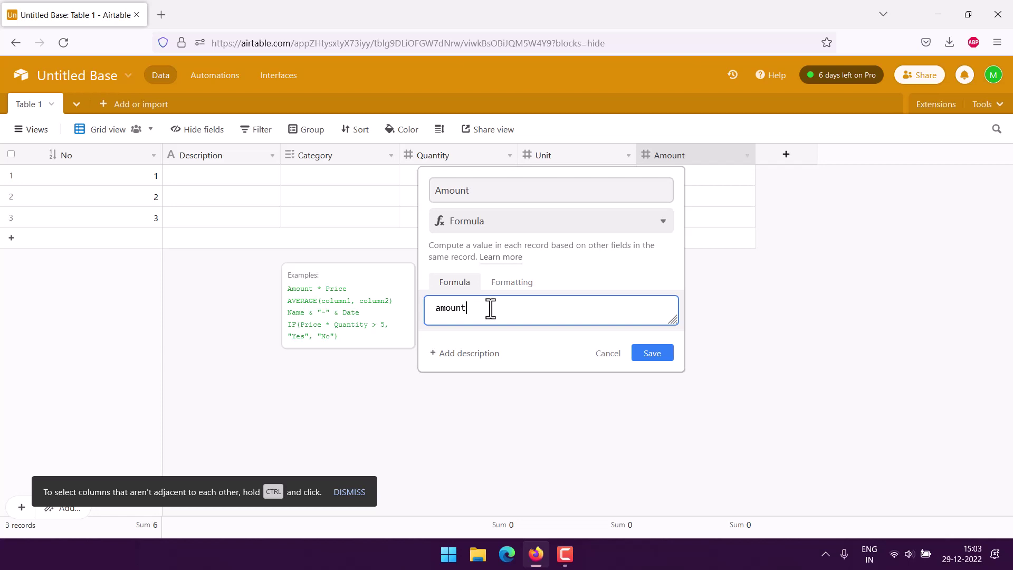
key("BackSpace")
key("BackSpace")
key("BackSpace")
key("BackSpace")
type("qu")
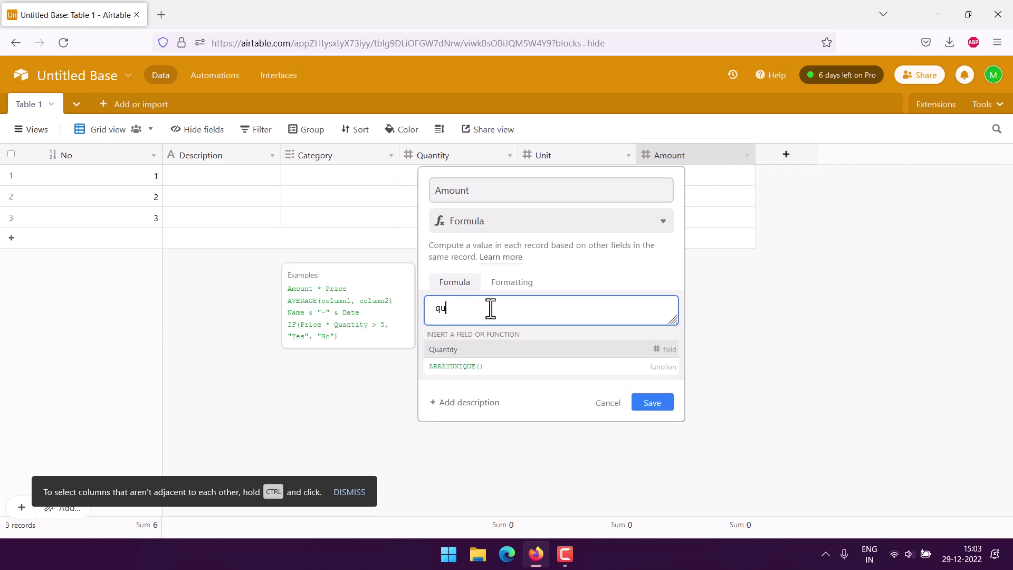
left_click(506, 351)
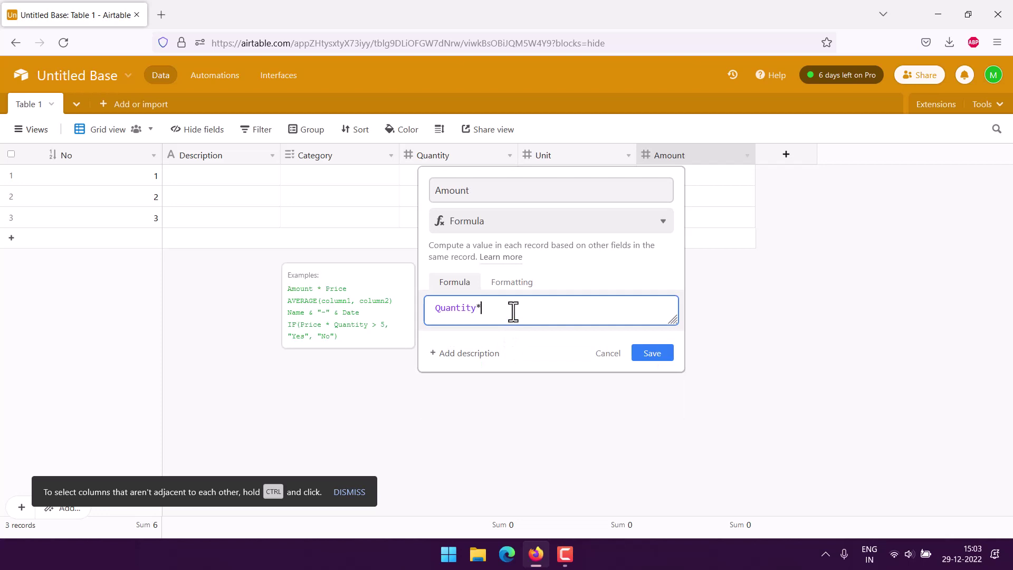
type("*Unit")
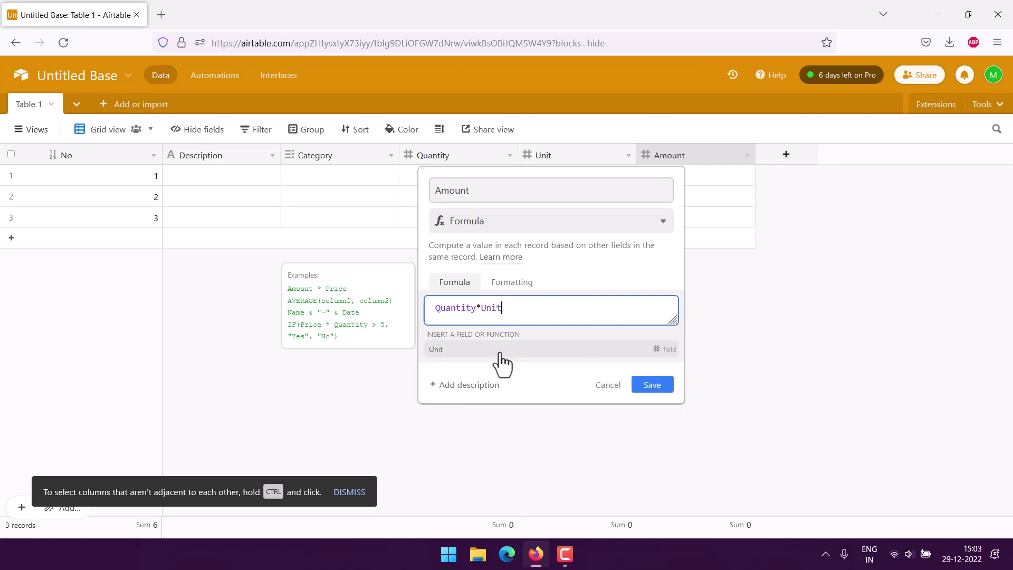
left_click(499, 352)
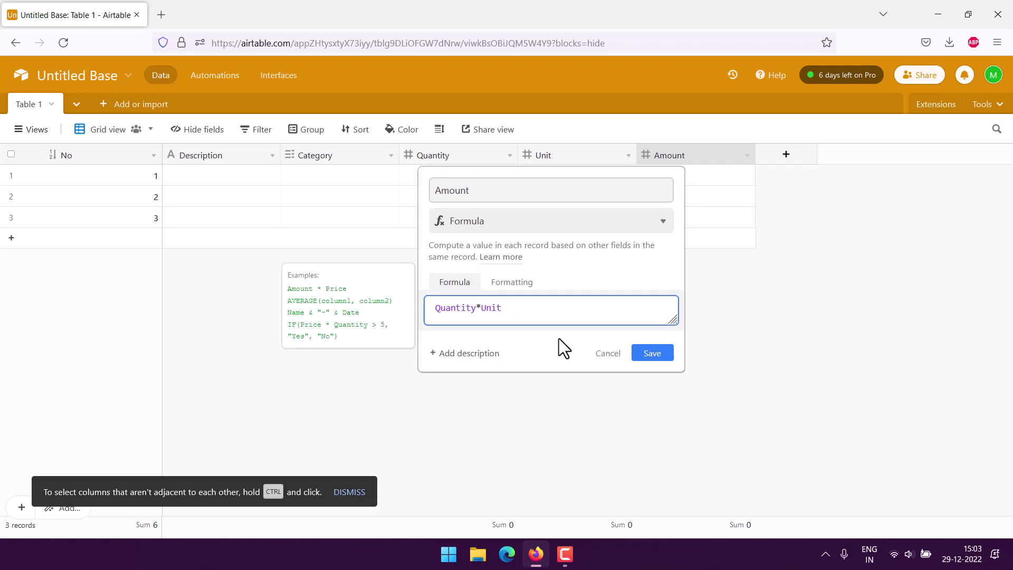
left_click(655, 351)
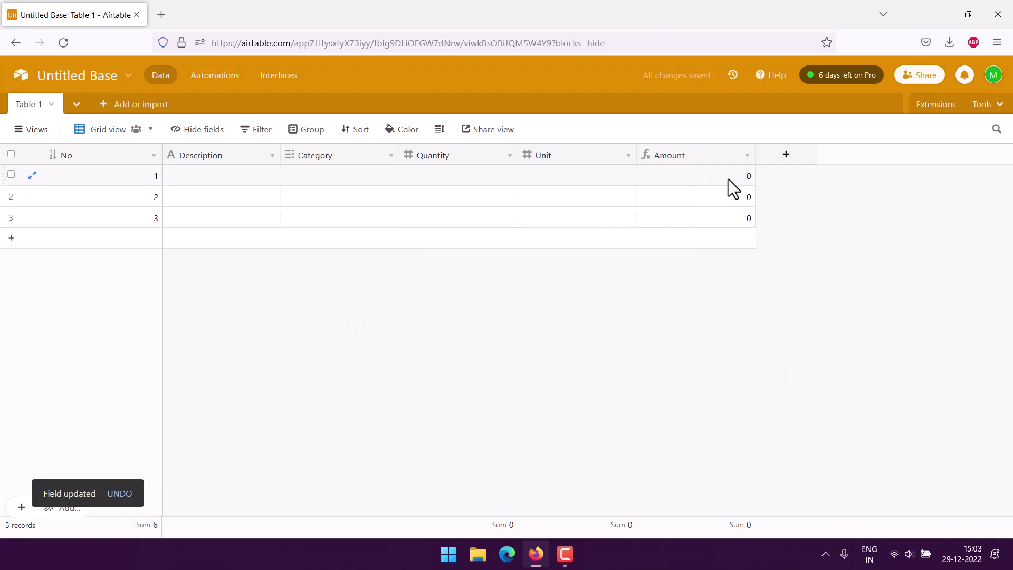
Step: Rename the base as Travel Budget Tracker and give it the bar chart icon
double_click(200, 177)
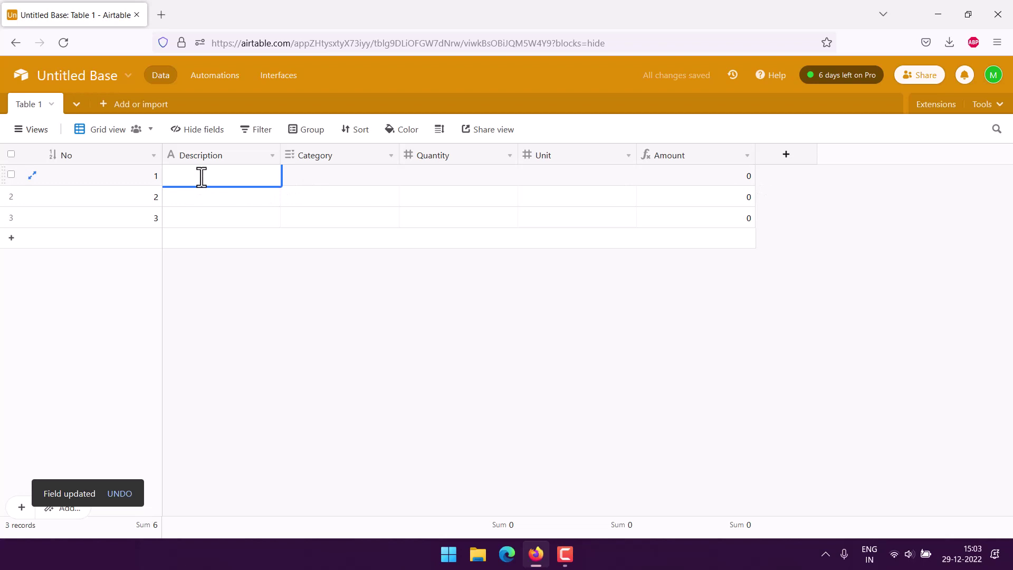
left_click(129, 77)
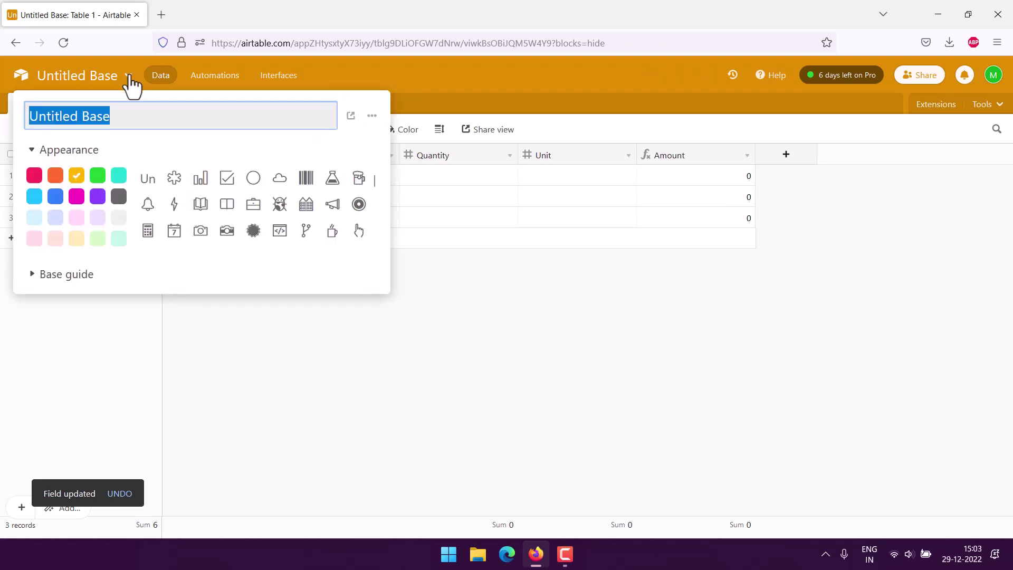
type("T")
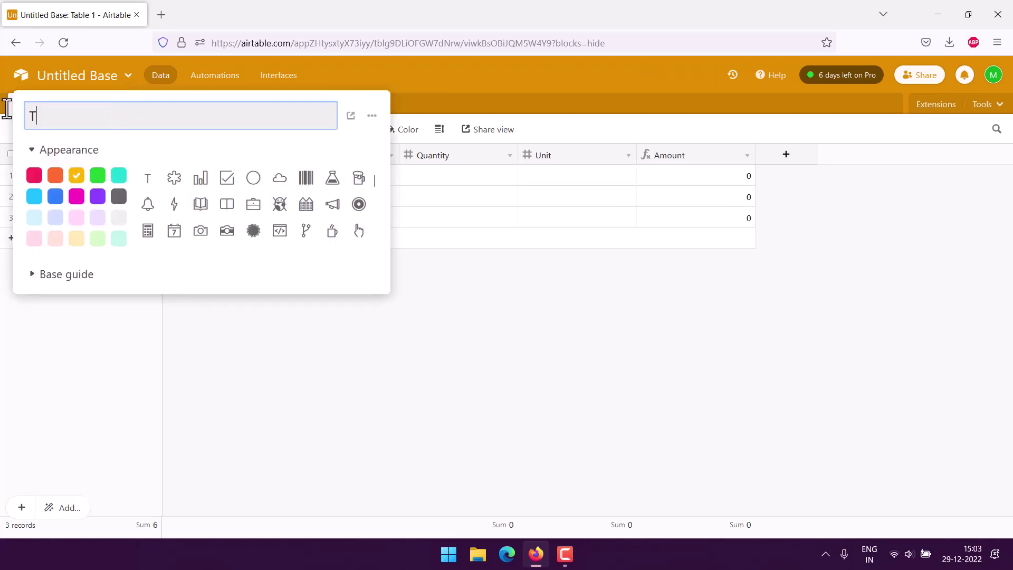
type("ravel Budge")
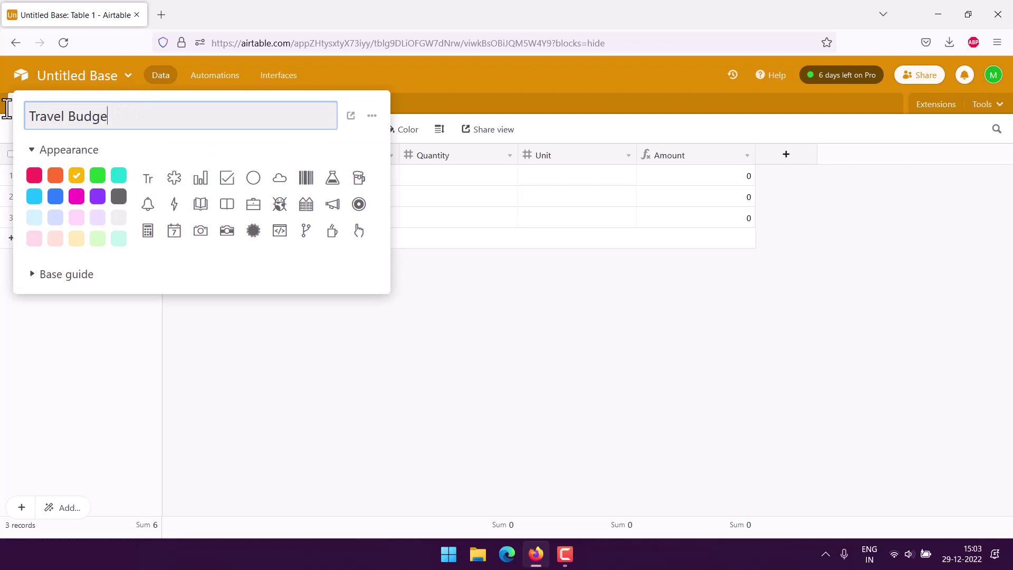
type("t Tracker")
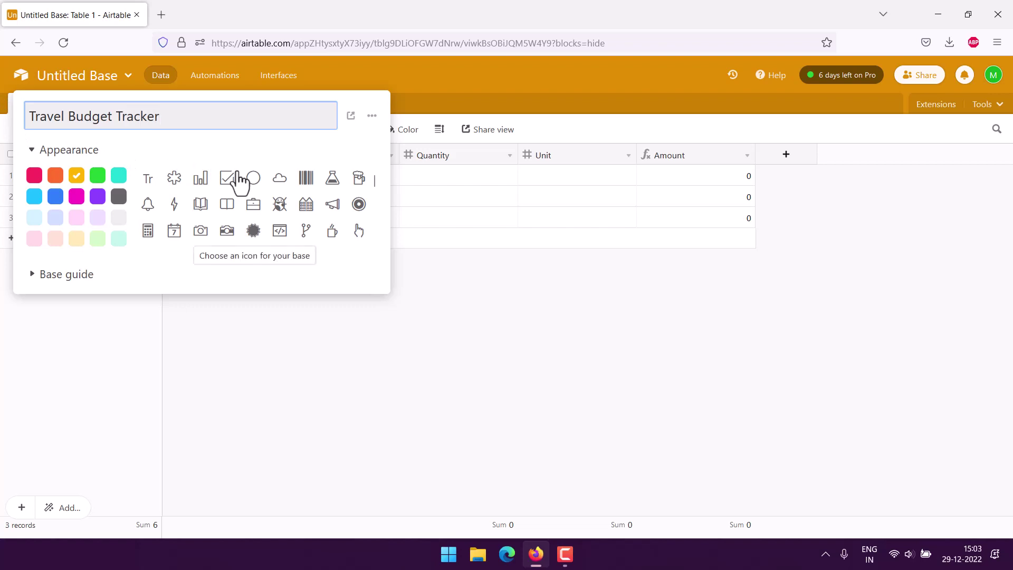
left_click(201, 179)
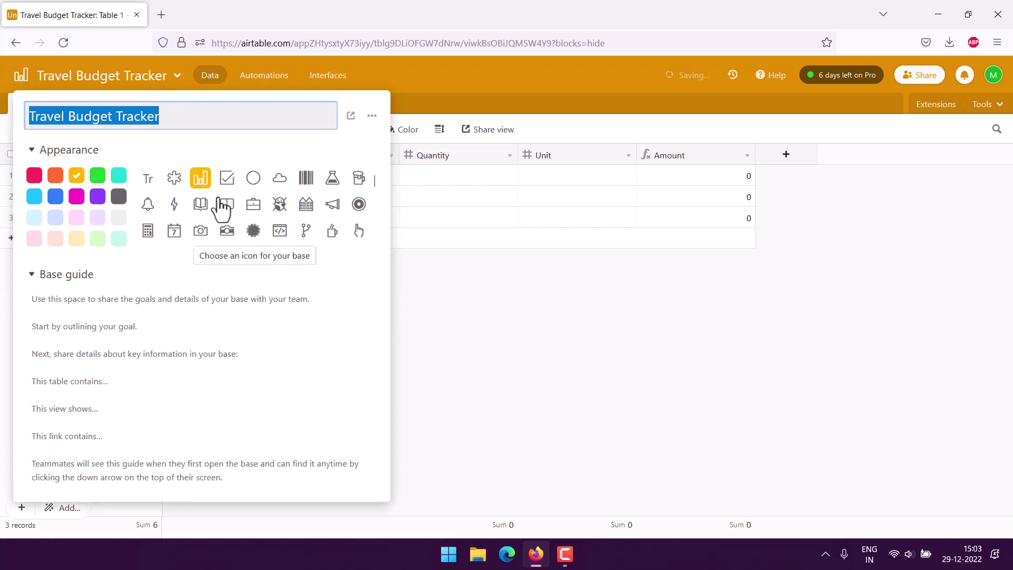
left_click(451, 291)
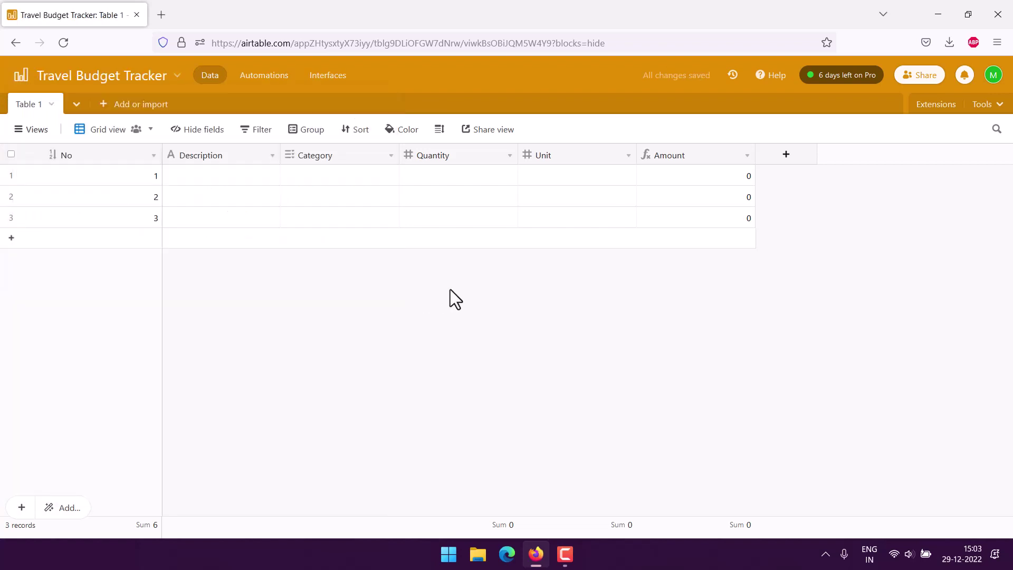
Step: Enter Food Packaged as the Description of the first record
double_click(197, 175)
left_click(197, 176)
type("Food Packaged")
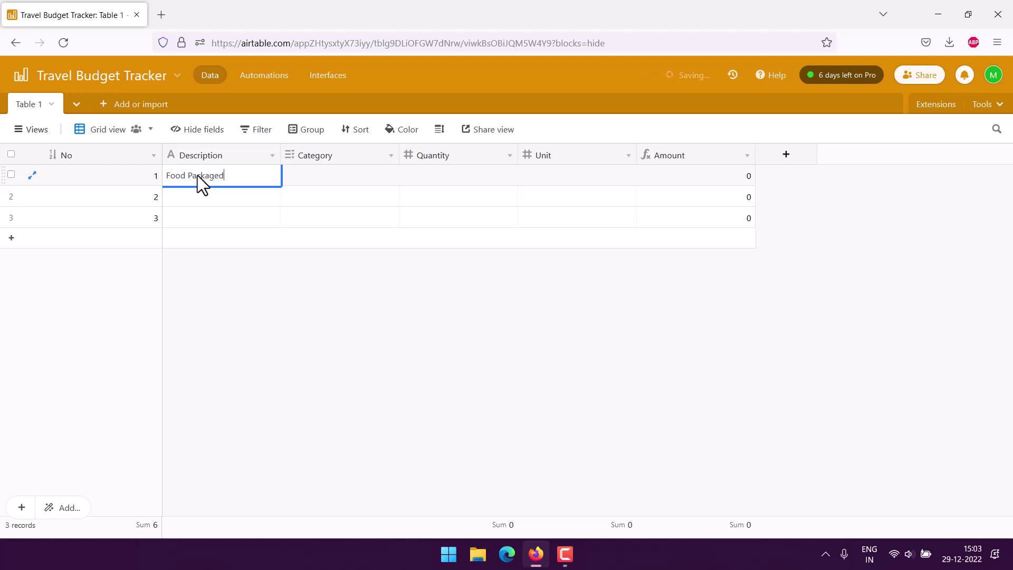
Step: Set the Category of the first record to Food
left_click(364, 172)
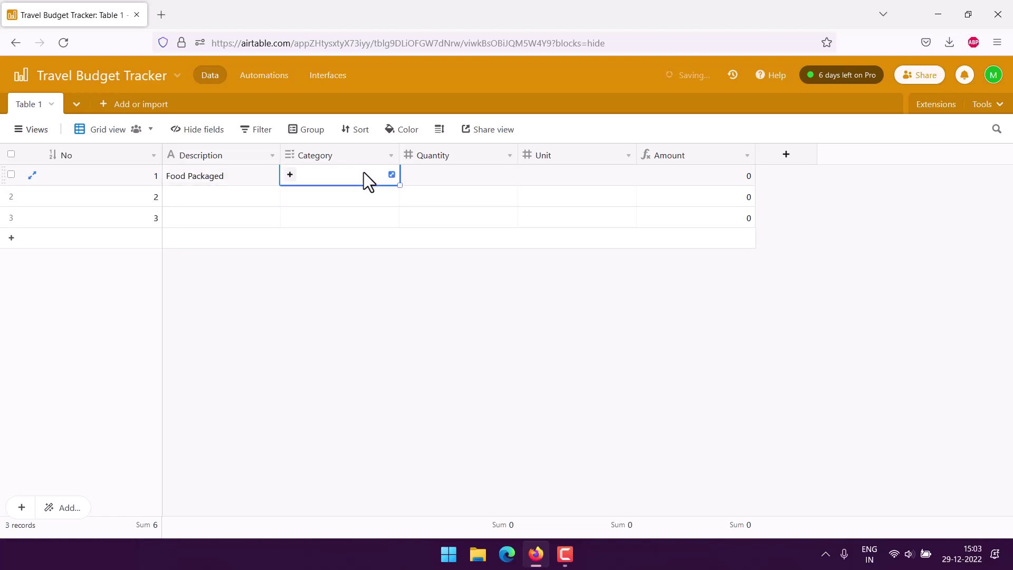
left_click(391, 175)
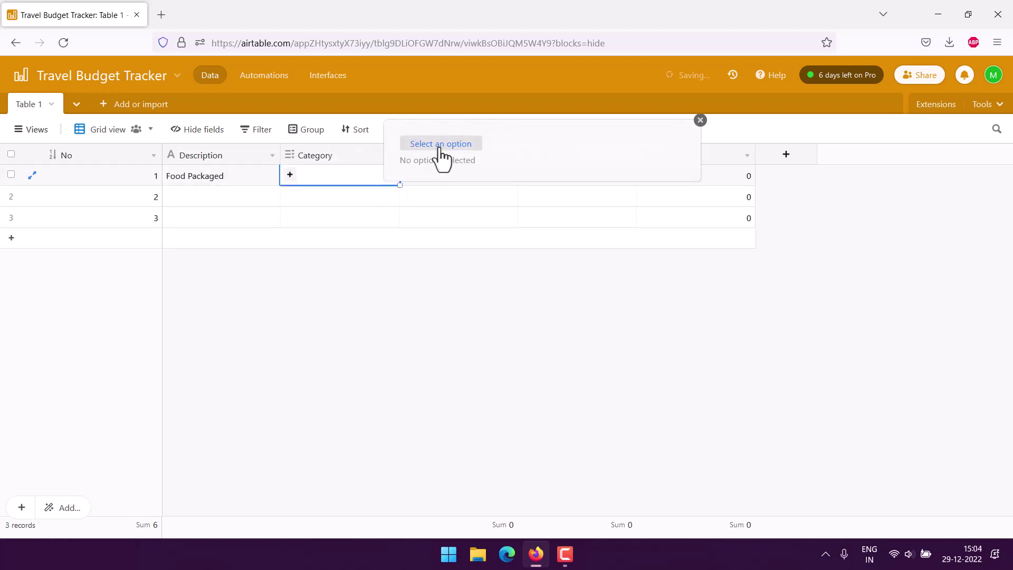
left_click(422, 220)
left_click(378, 287)
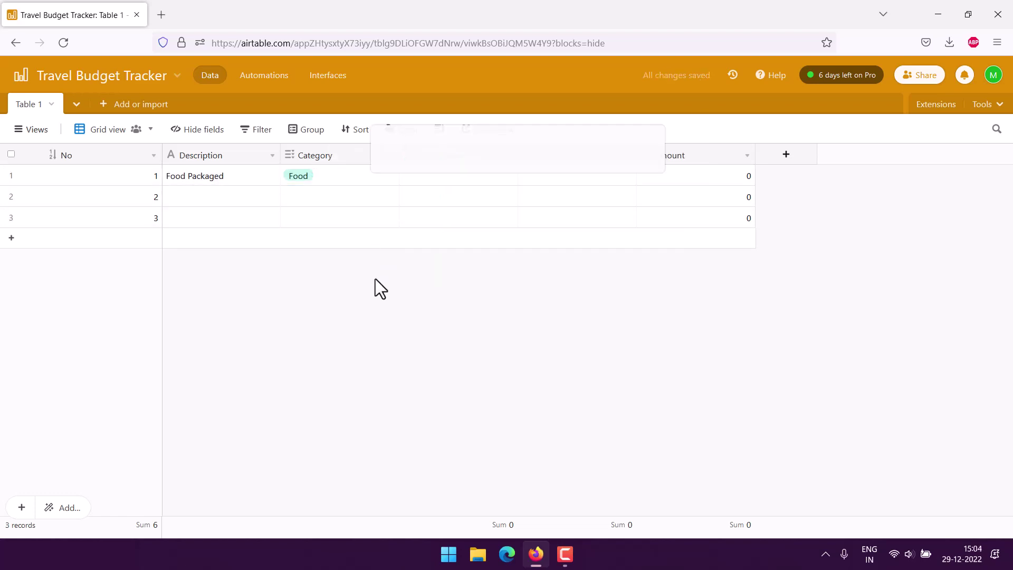
Step: Enter 5 as the Quantity and 5 as the Unit of the Food Packaged record
left_click(457, 176)
type("5")
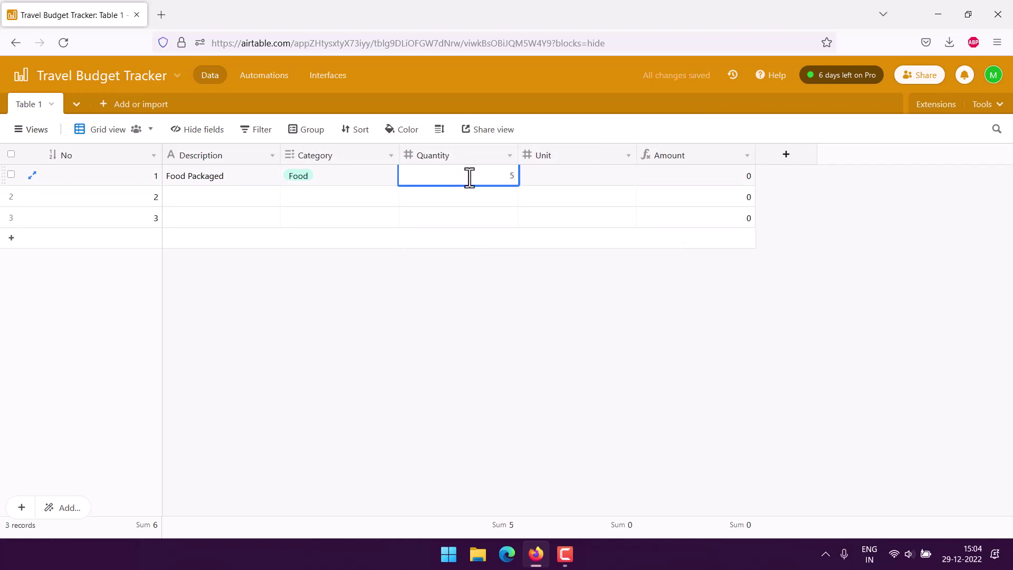
left_click(548, 177)
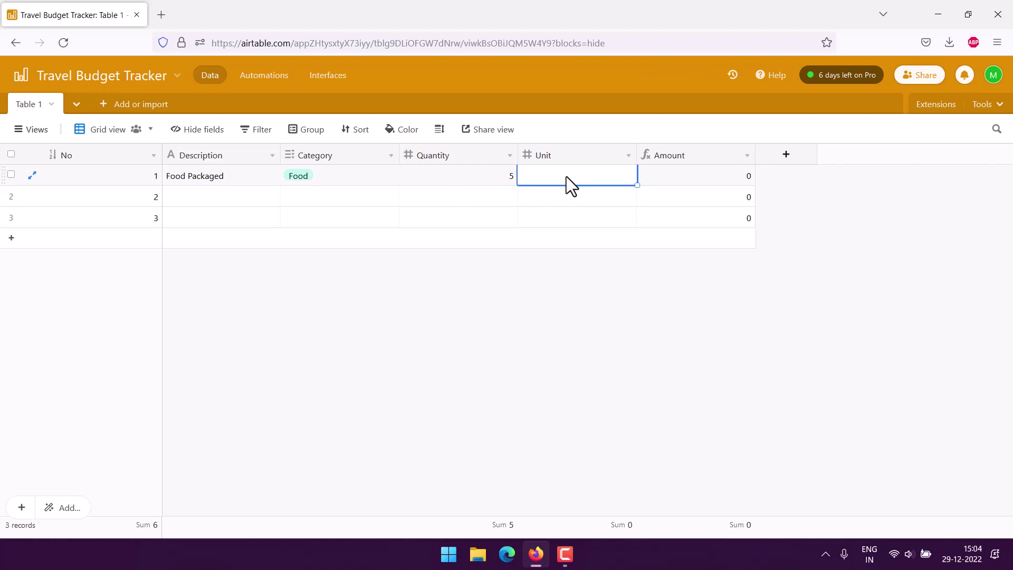
type("5")
key("Return")
Step: Rename the Quantity field as Price and save the field
left_click(457, 174)
left_click(446, 156)
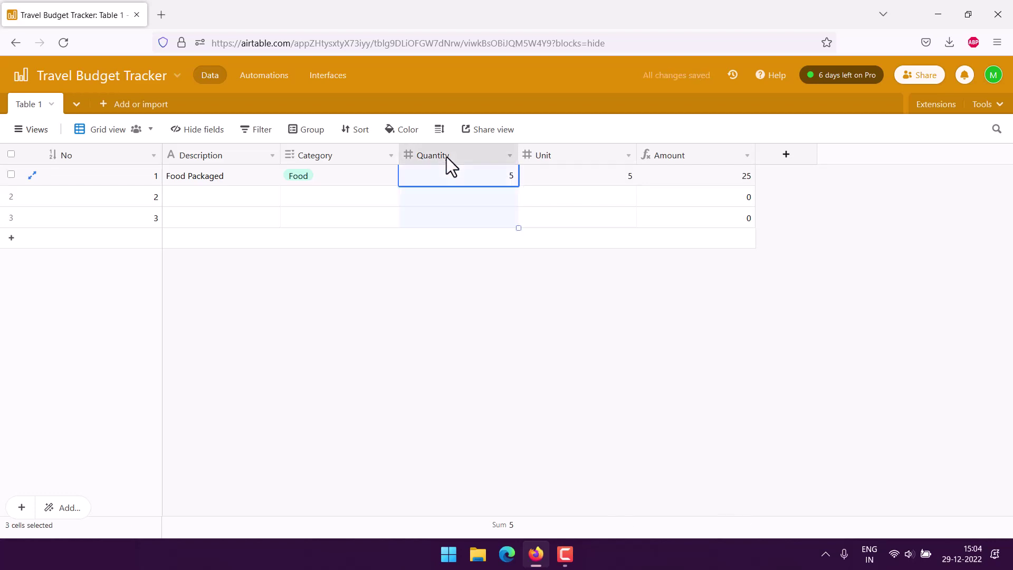
double_click(446, 156)
left_click_drag(457, 190, 397, 189)
type("Price")
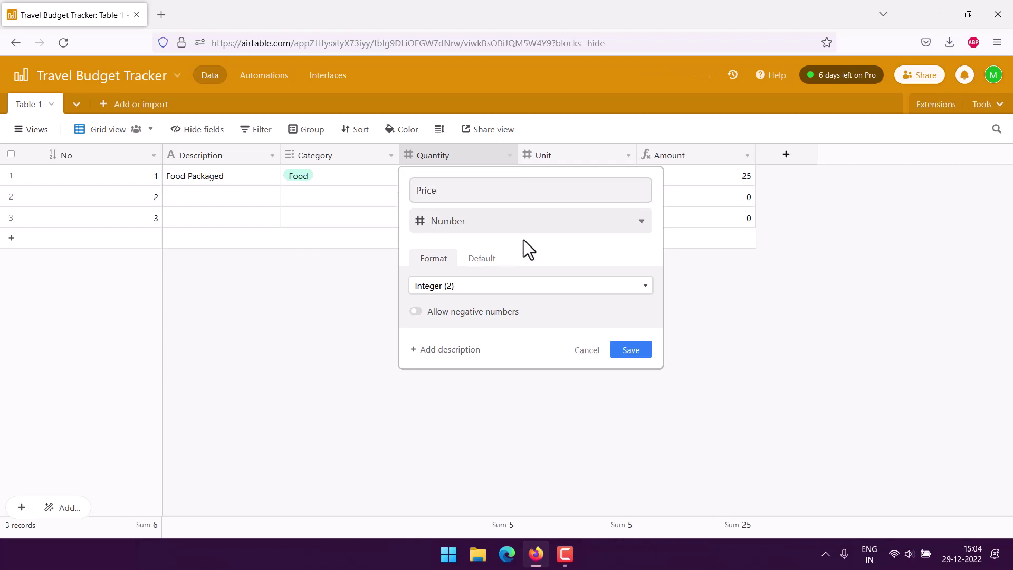
left_click(630, 350)
Step: Check which fields the Amount field's formula refers to, and save the field
left_click(727, 153)
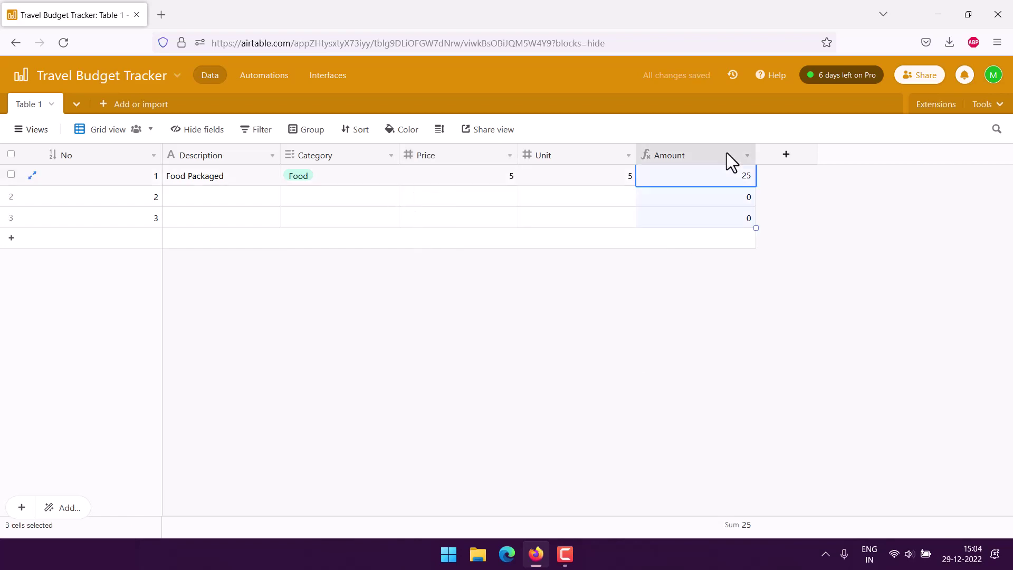
double_click(726, 153)
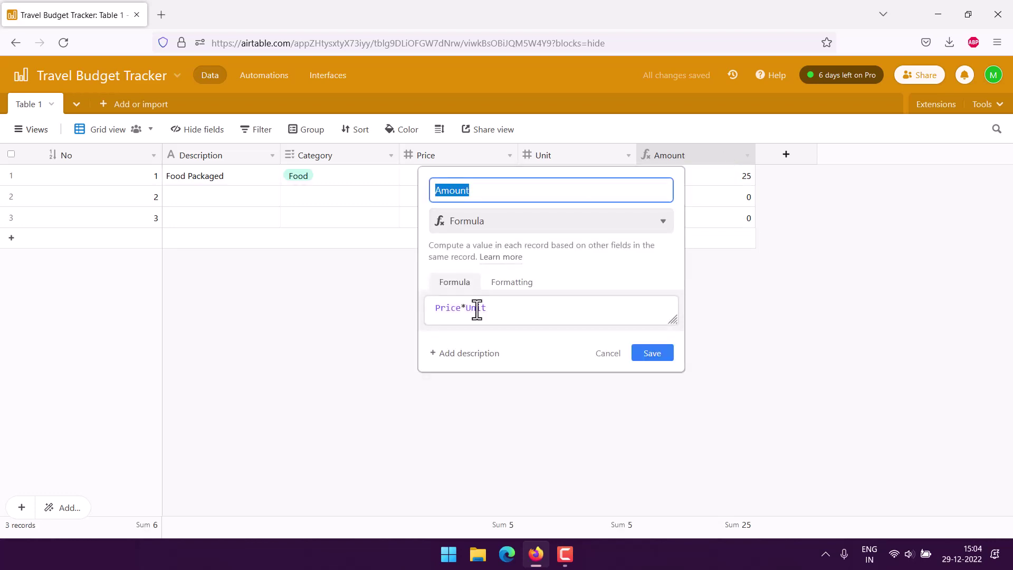
left_click(665, 353)
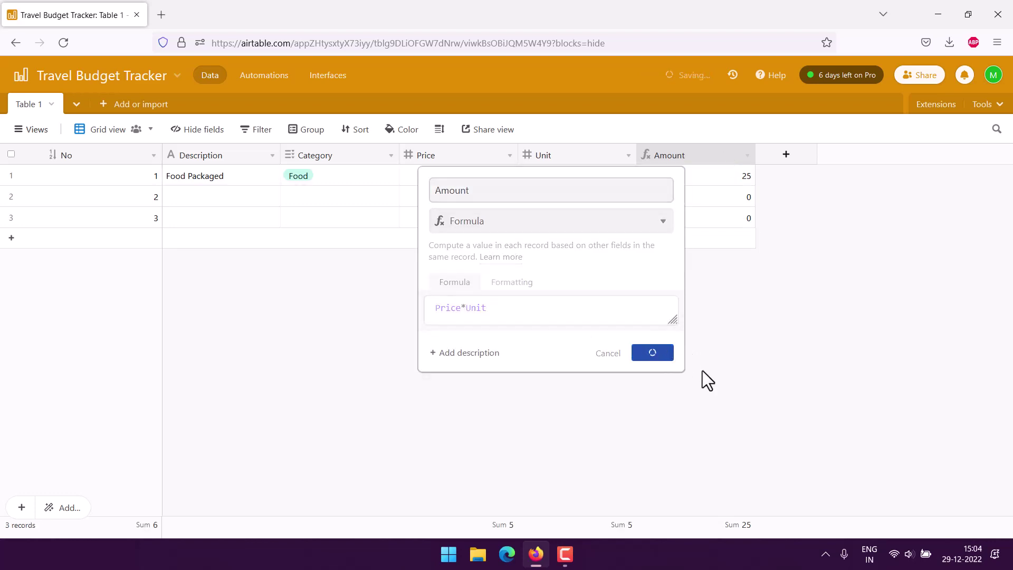
Step: Set the Price of the Food Packaged record to 20
left_click(462, 180)
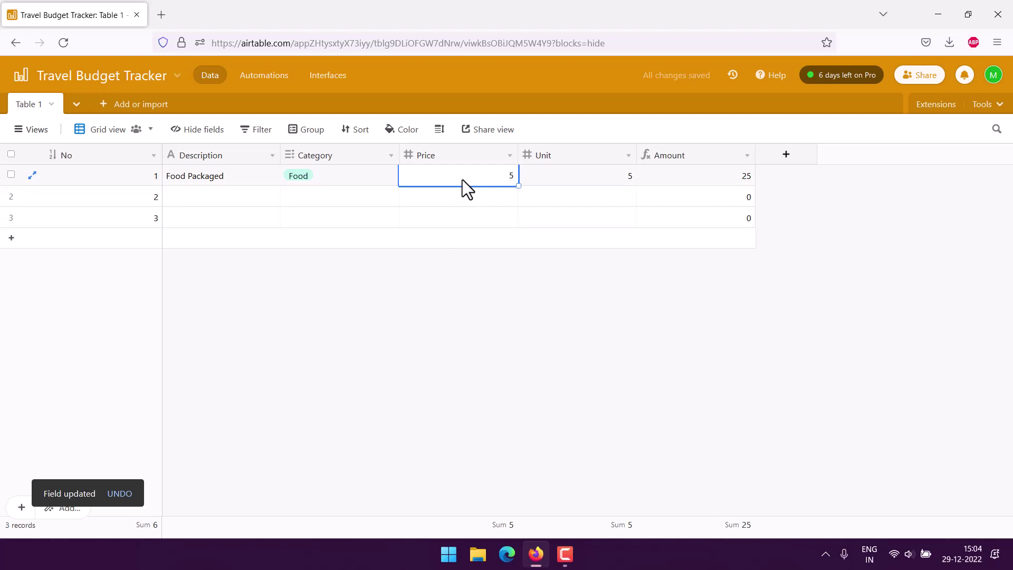
double_click(502, 175)
key("BackSpace")
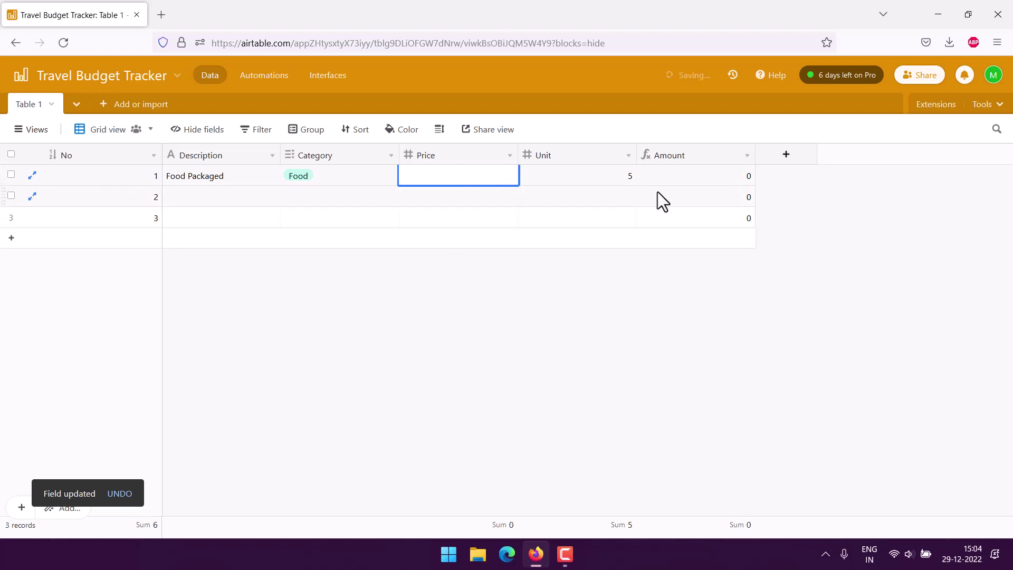
type("20")
left_click(650, 287)
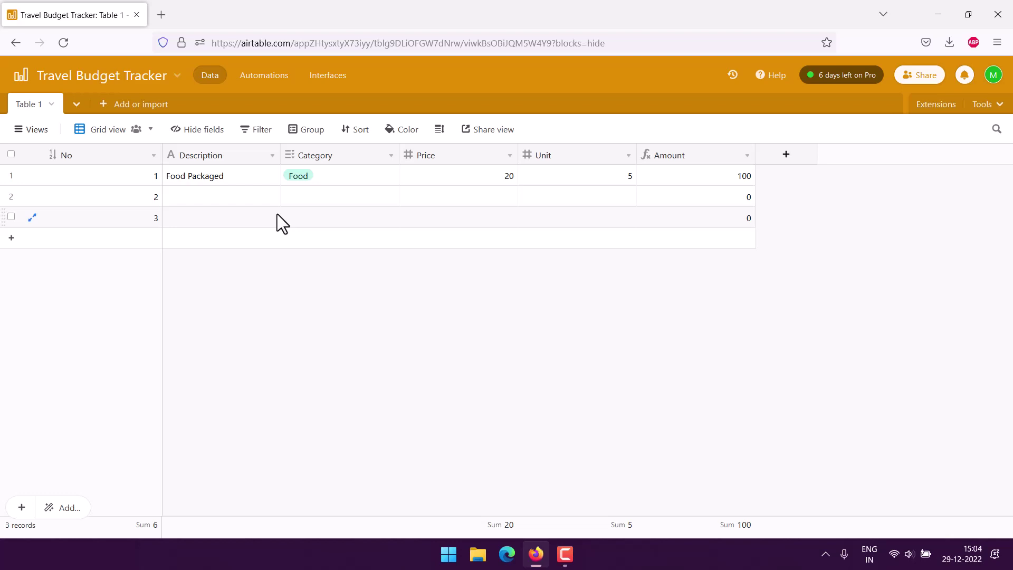
Step: Create a form view named Travel Budget Tracker with Personal editing permission
left_click(21, 131)
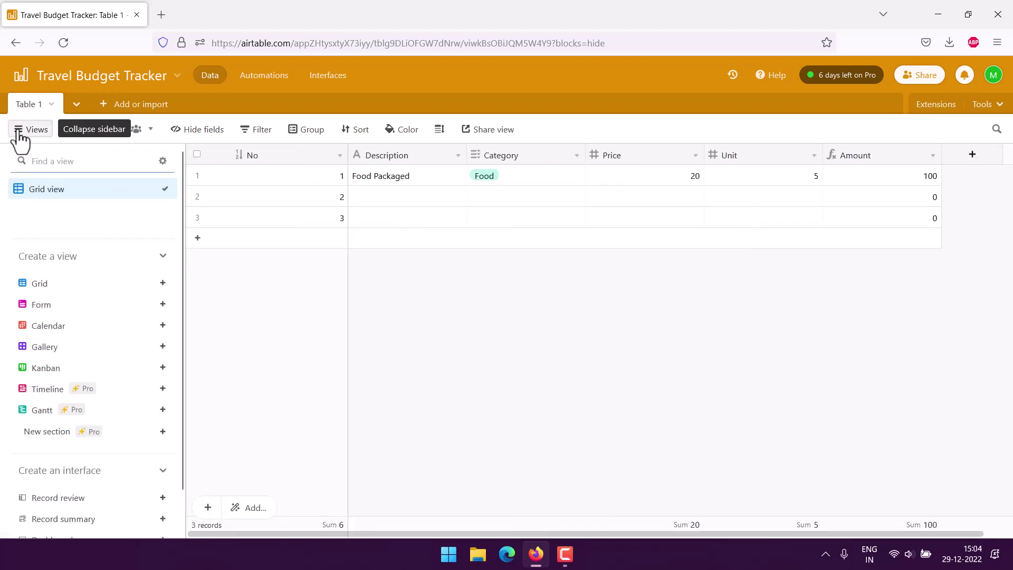
left_click(38, 308)
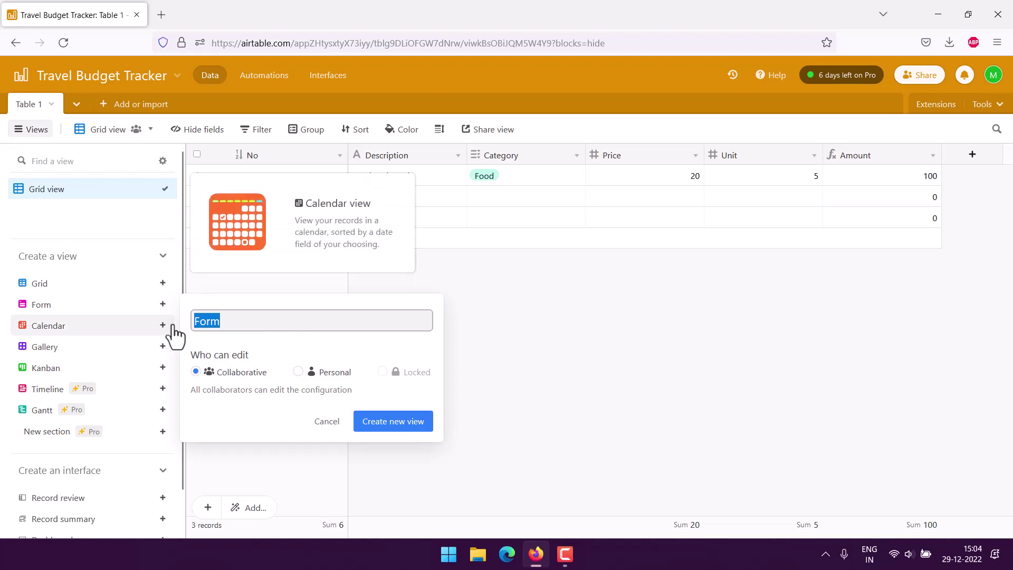
type("Travel Bu")
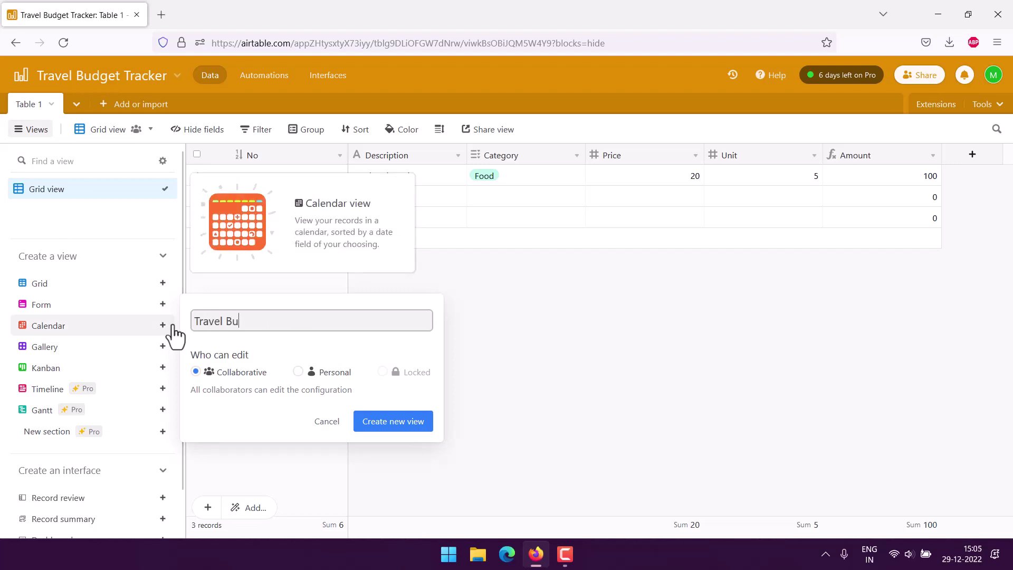
type("dget Tracker")
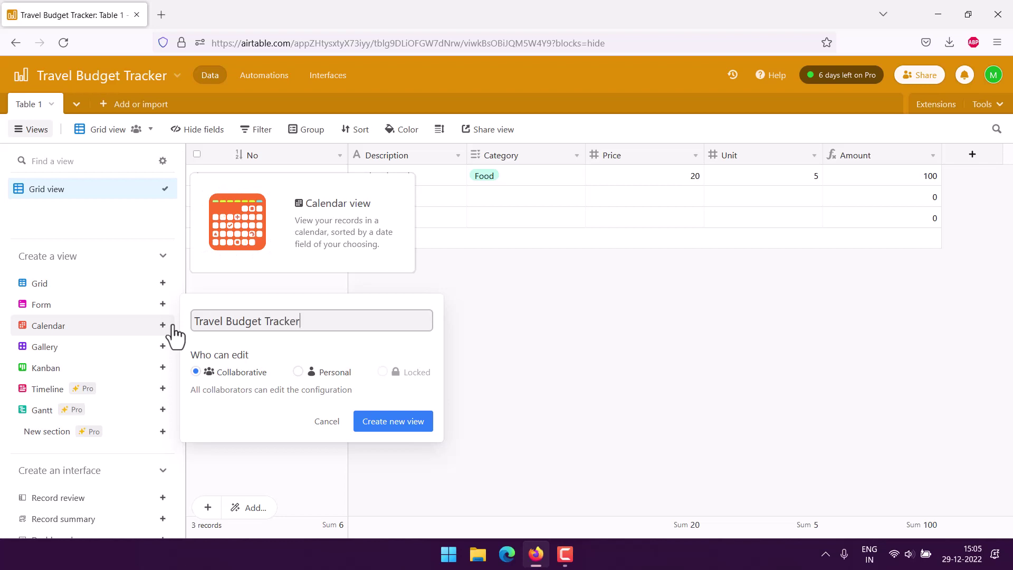
left_click(298, 373)
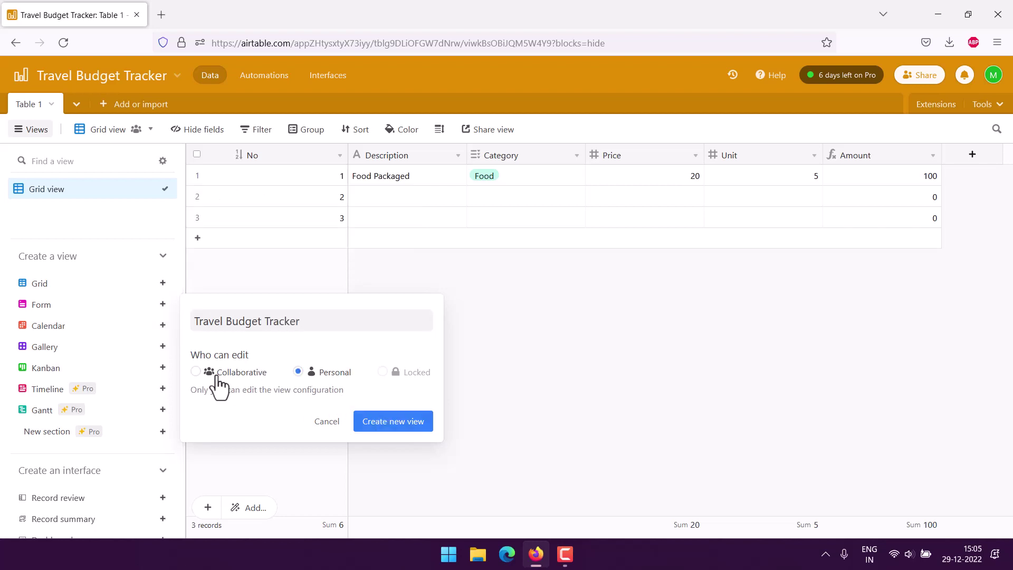
left_click(380, 418)
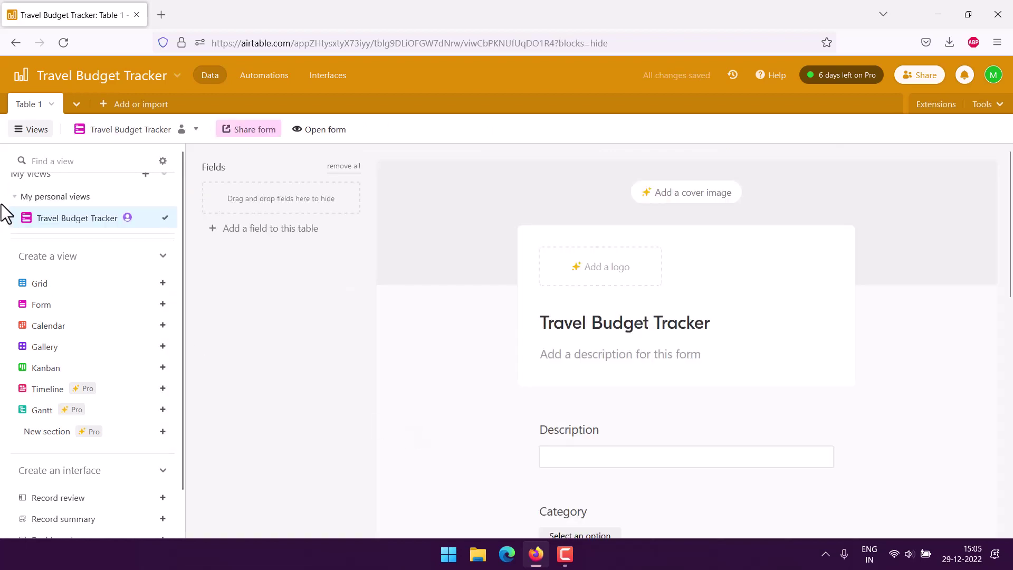
Step: Collapse the list of views, look through the form's fields, and open the live form
left_click(24, 132)
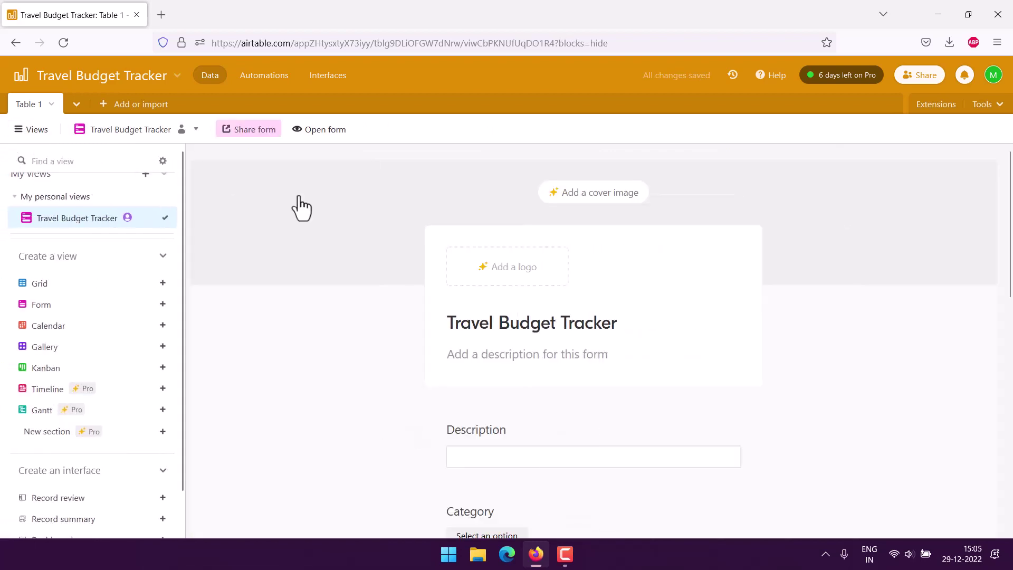
scroll(345, 327, "down", 8)
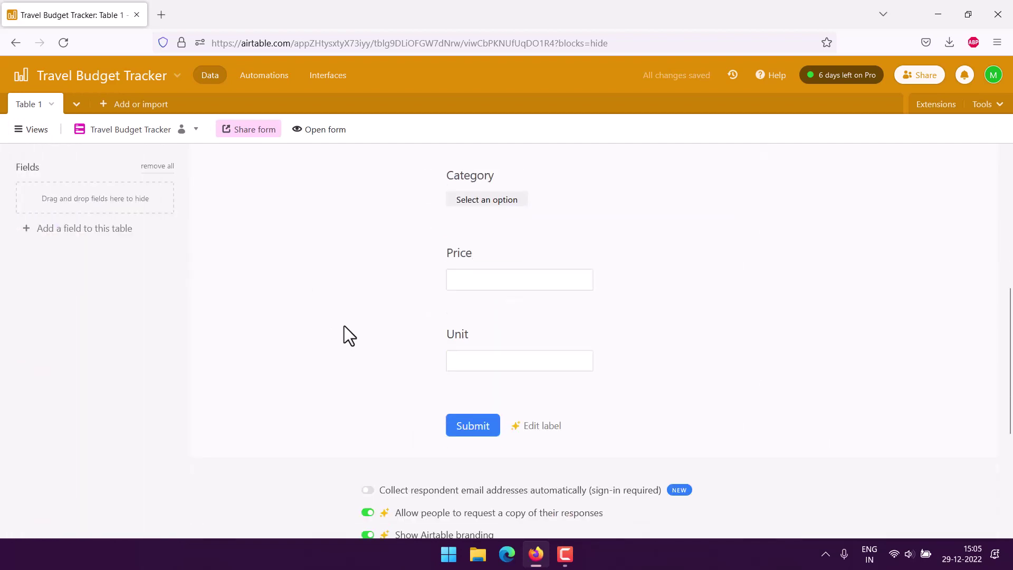
scroll(344, 325, "up", 4)
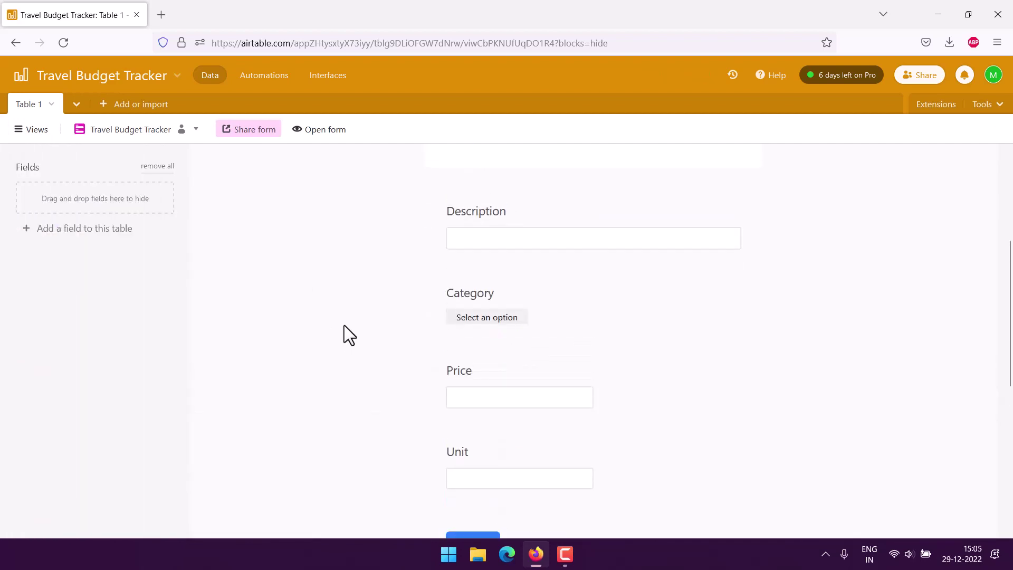
scroll(344, 326, "up", 3)
left_click(311, 131)
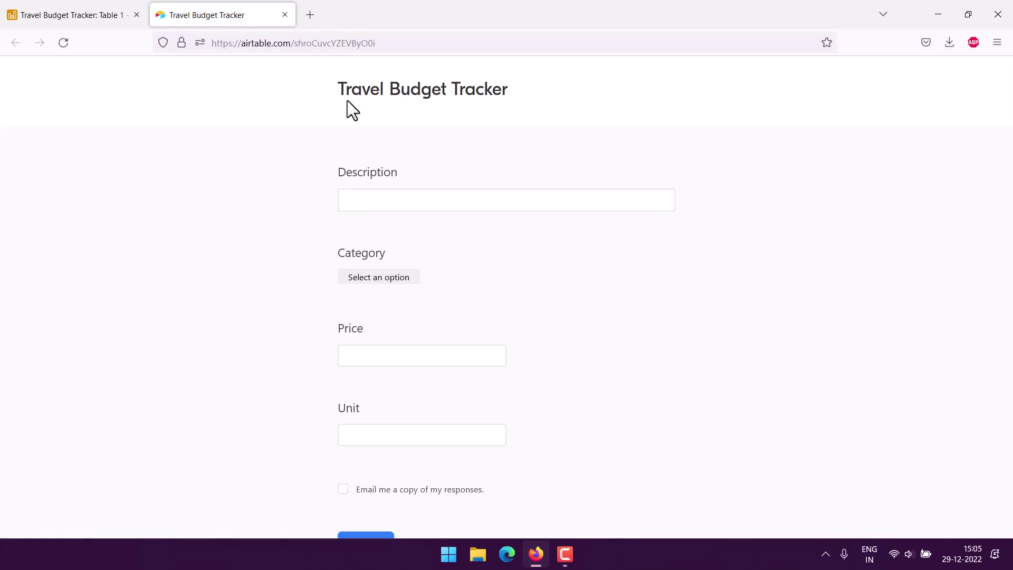
Step: Fill in the form's Description with First halt Loding and choose Lodging as the Category
left_click(371, 196)
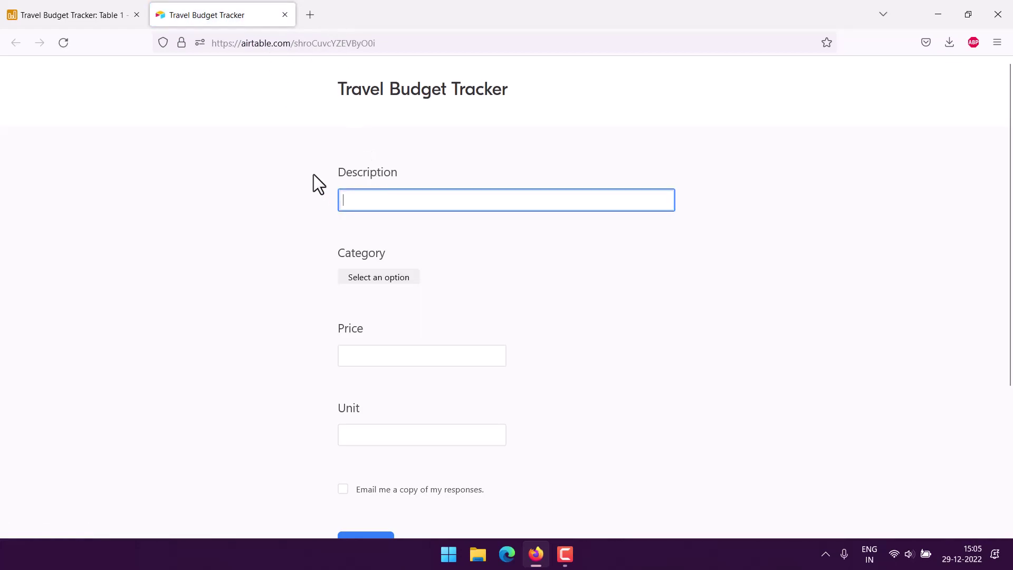
type("Firs")
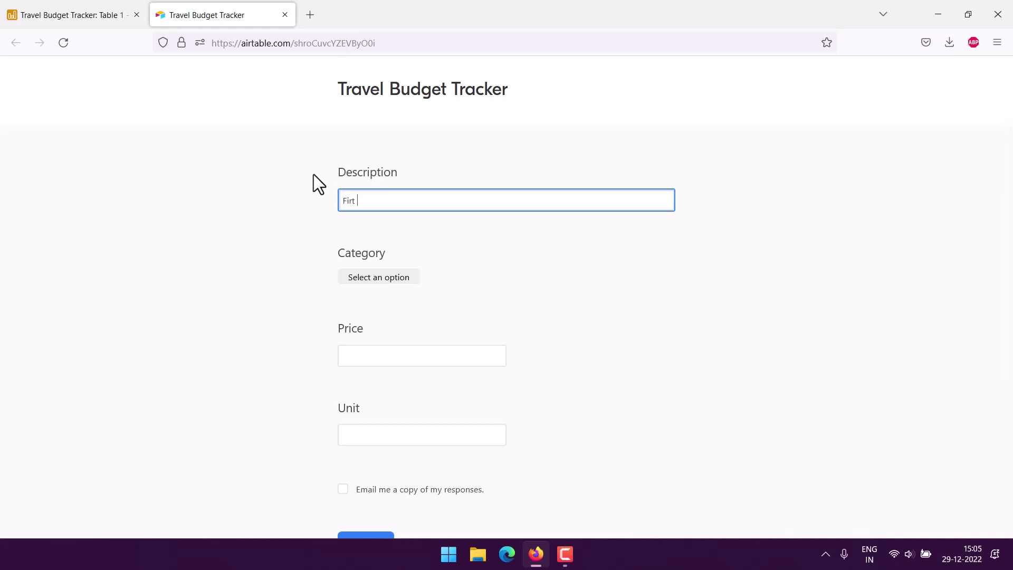
type("t halt Loding")
left_click(393, 280)
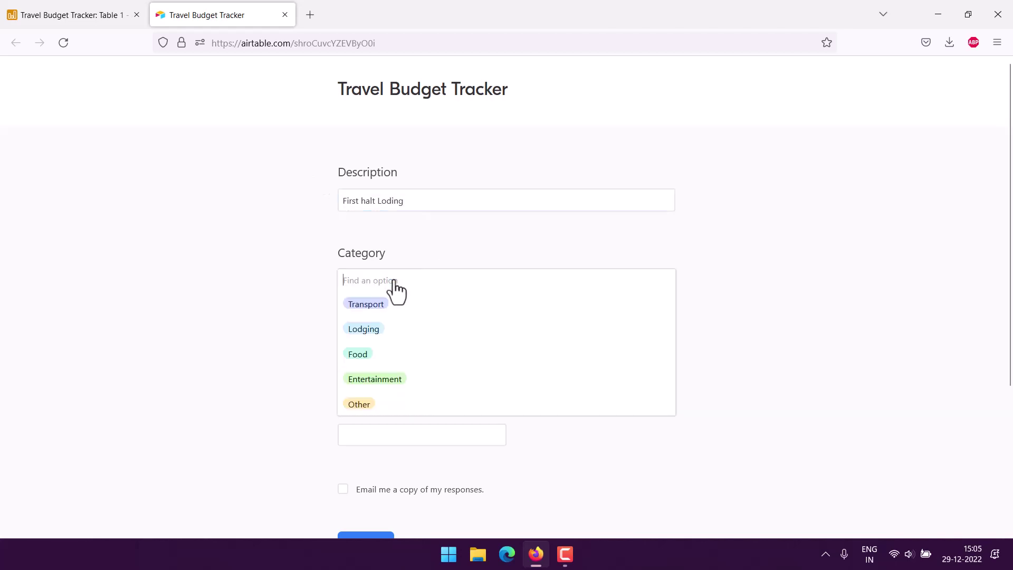
left_click(357, 328)
Step: Enter a Price of 850 and a Unit of 3 in the form, and submit it
left_click(371, 369)
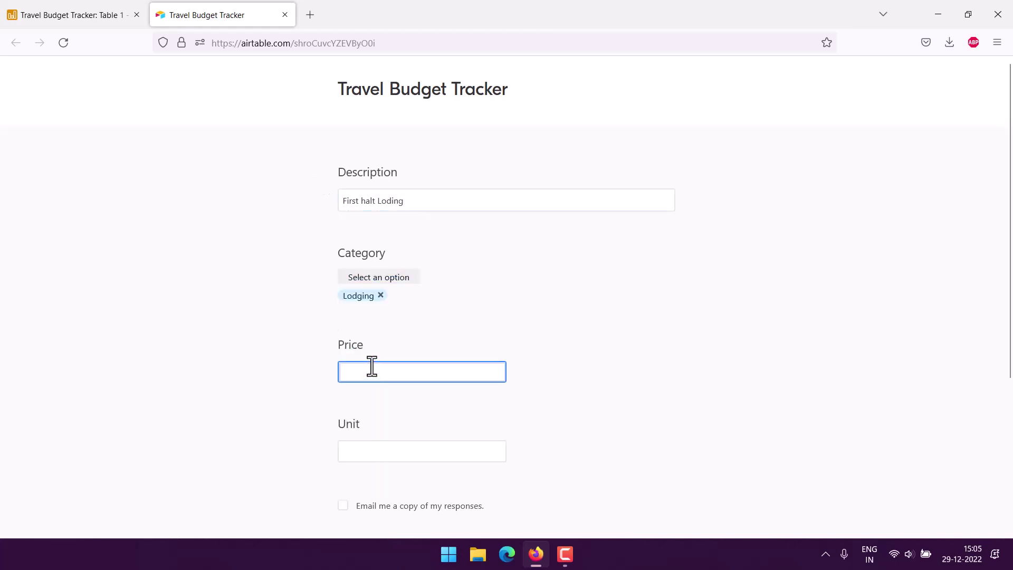
type("850")
scroll(371, 365, "down", 2)
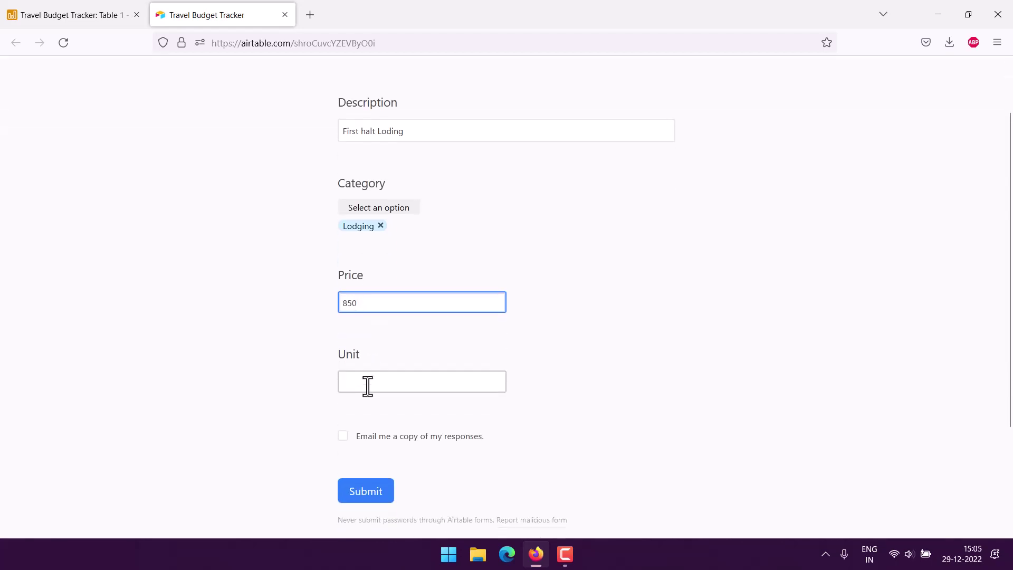
left_click(366, 385)
type("3")
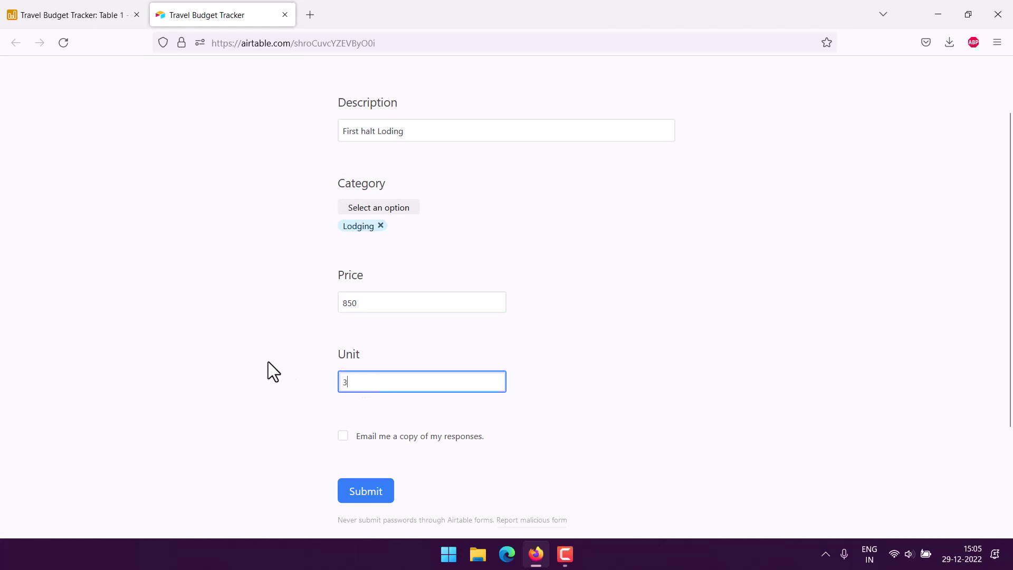
left_click(365, 495)
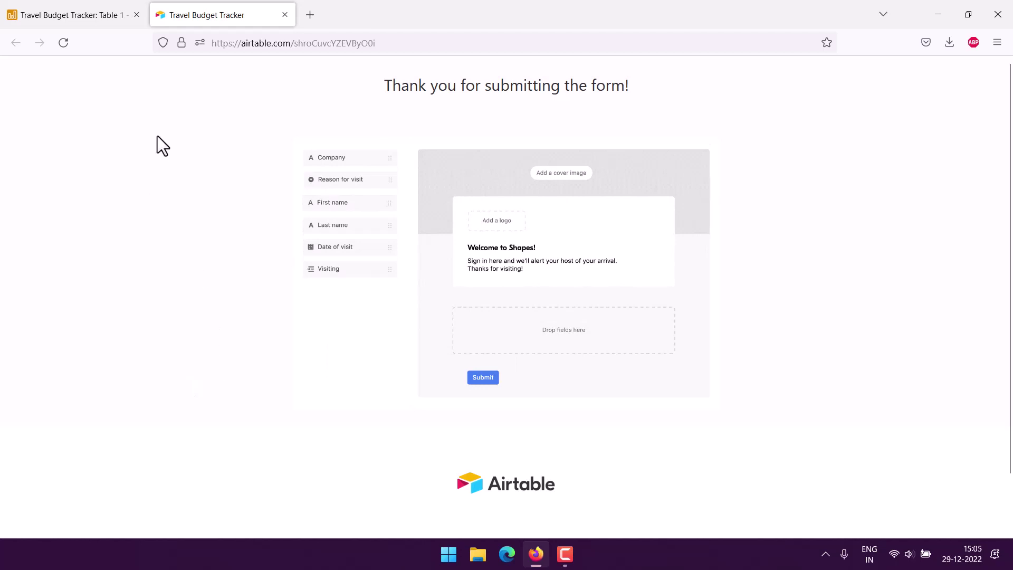
Step: Close the submitted form and return to the table's Grid view
left_click(285, 14)
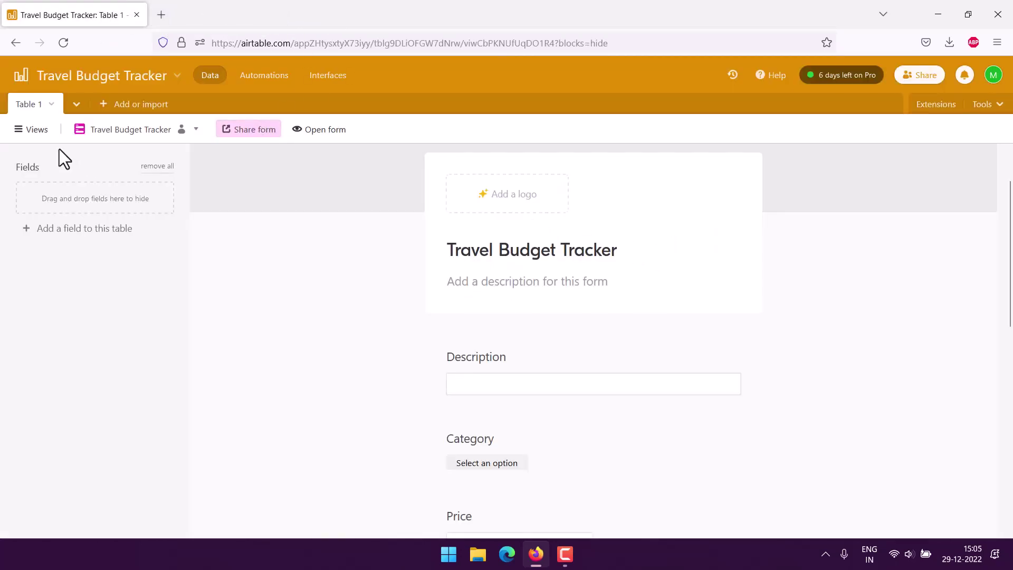
left_click(27, 130)
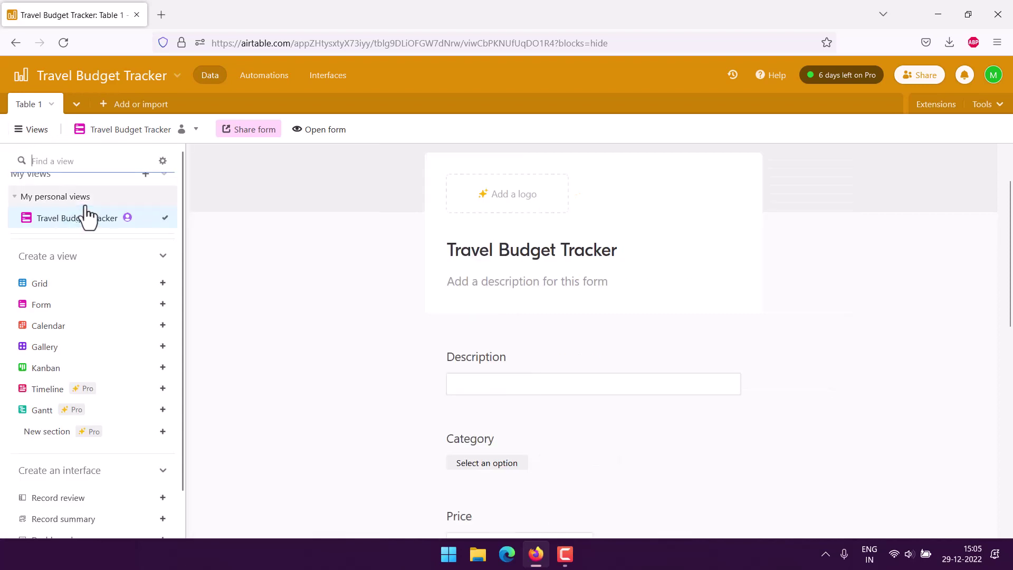
scroll(135, 206, "up", 3)
left_click(59, 237)
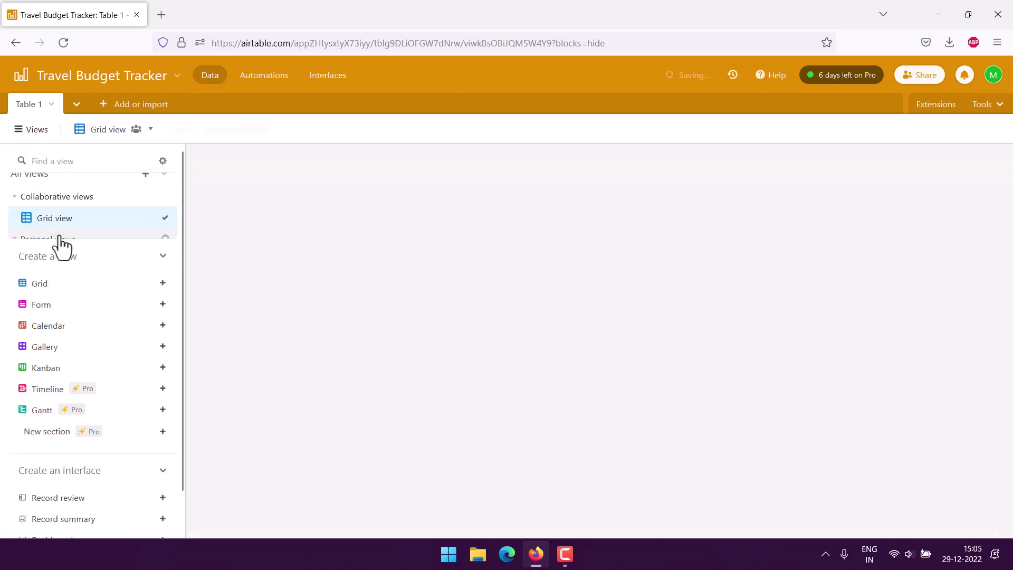